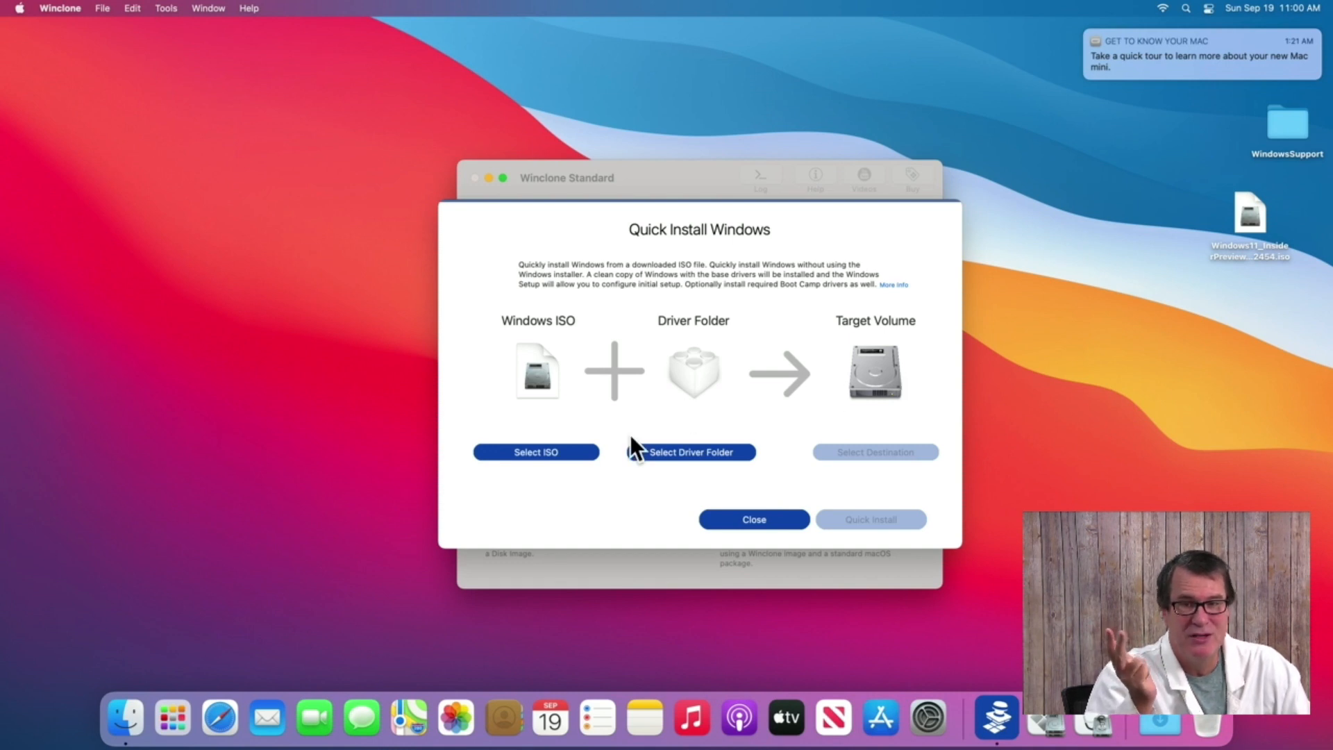
Step: Choose the Windows 11 ISO on the Desktop as the install source and pick the ProfessionalWorkstation edition
click(553, 451)
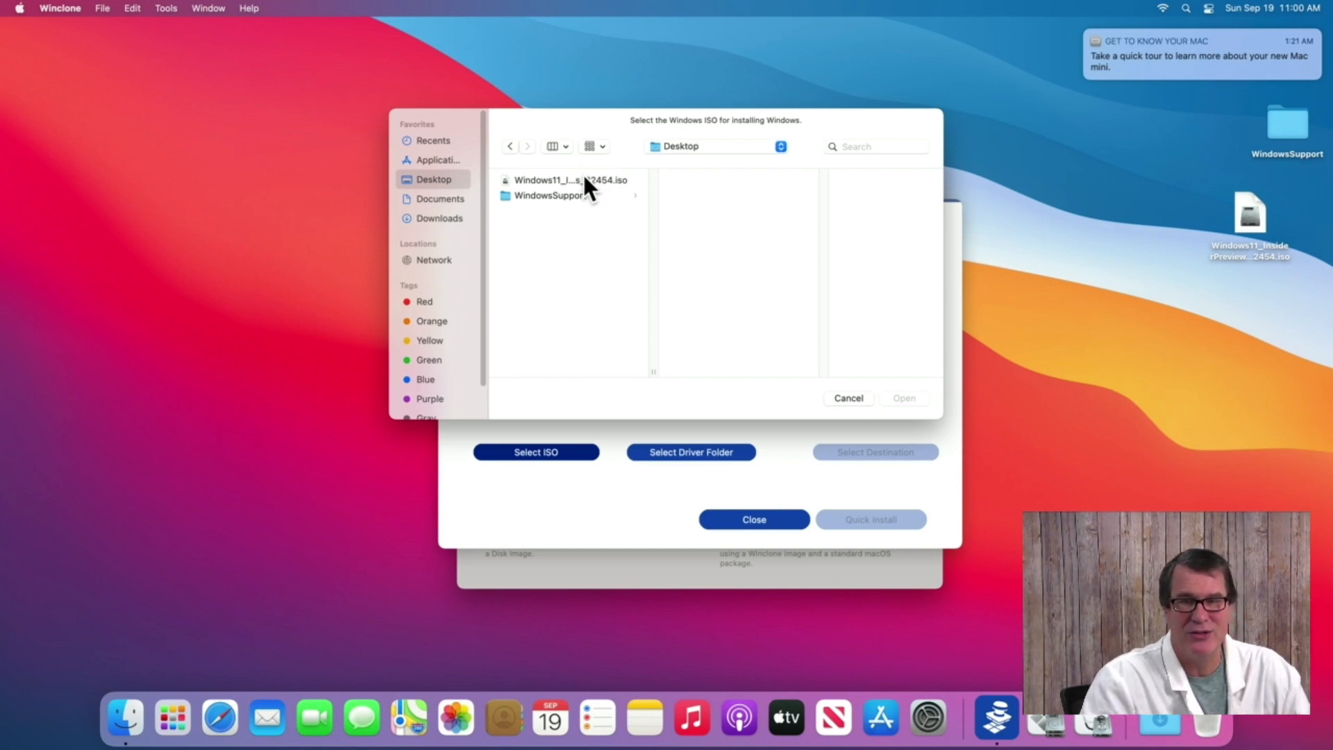
double_click(583, 179)
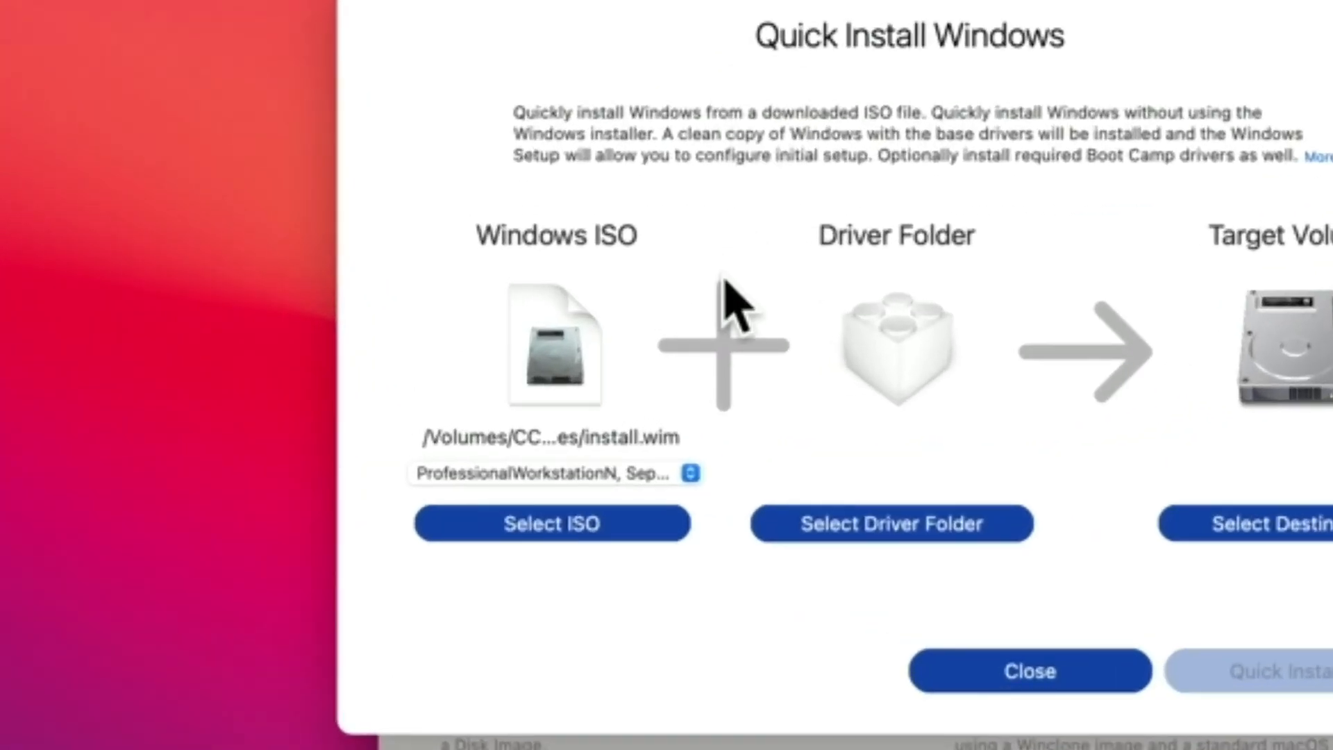
click(606, 453)
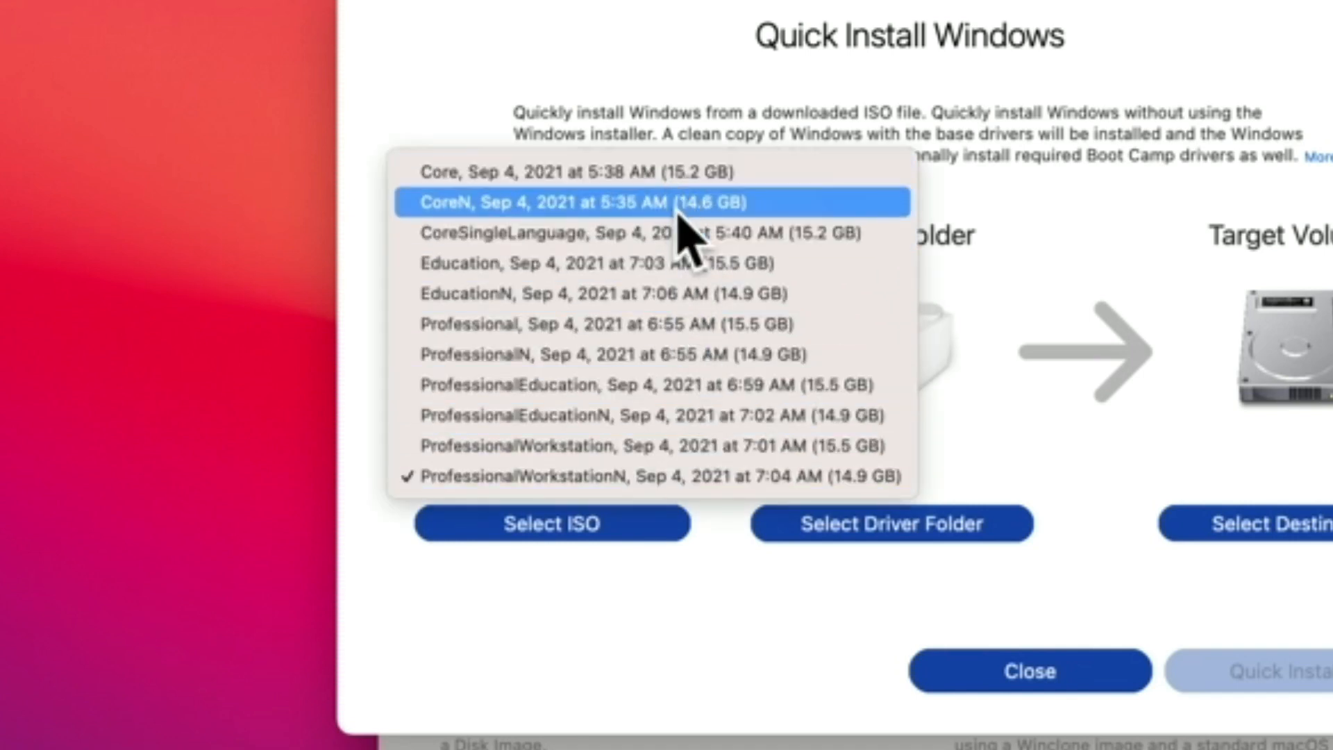
click(685, 451)
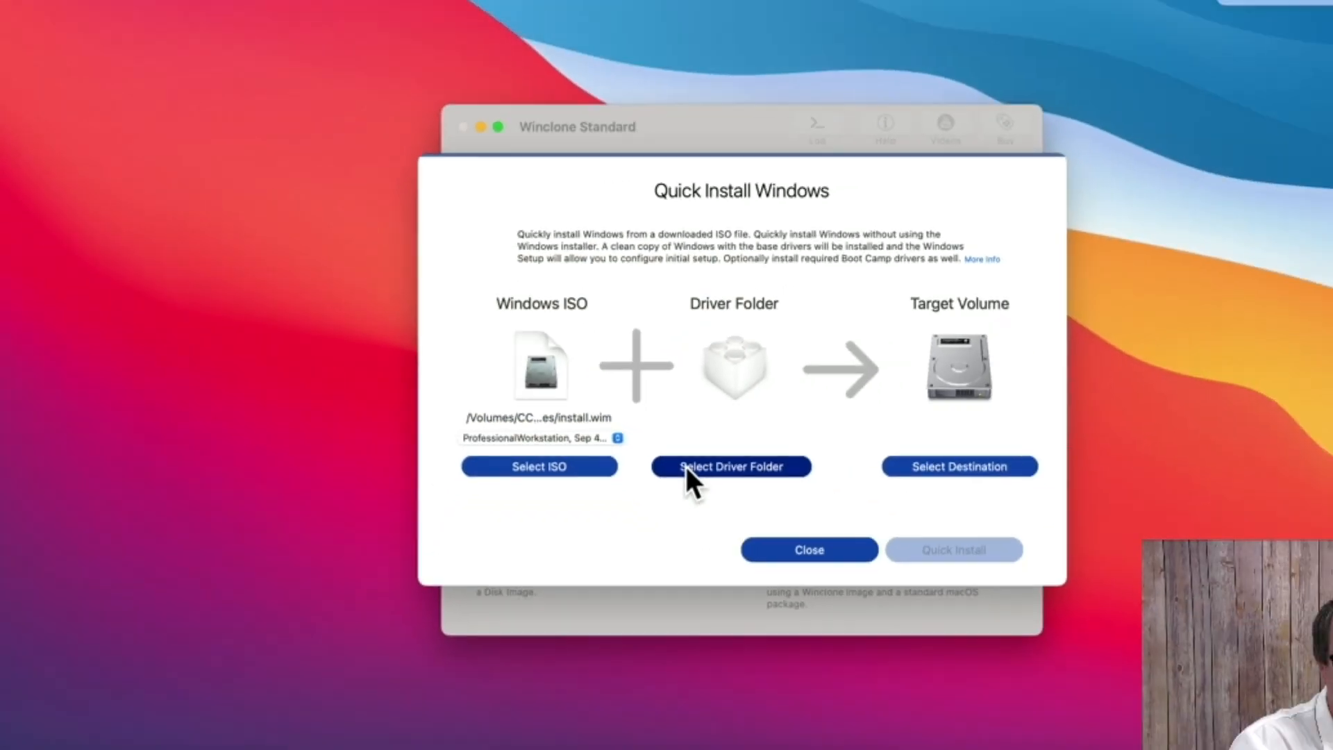
Step: Set the Desktop's WindowsSupport folder as the driver folder and check which destination volumes are available
click(815, 526)
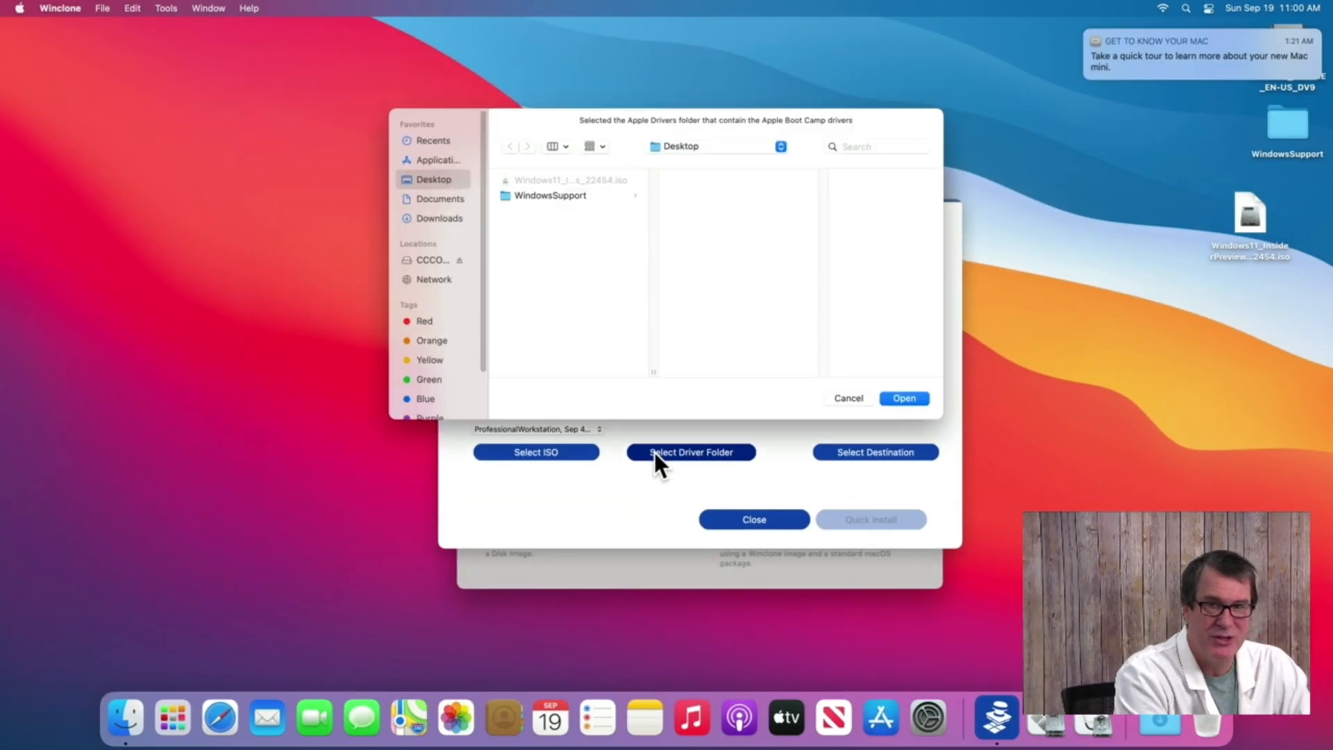
click(579, 195)
key(Return)
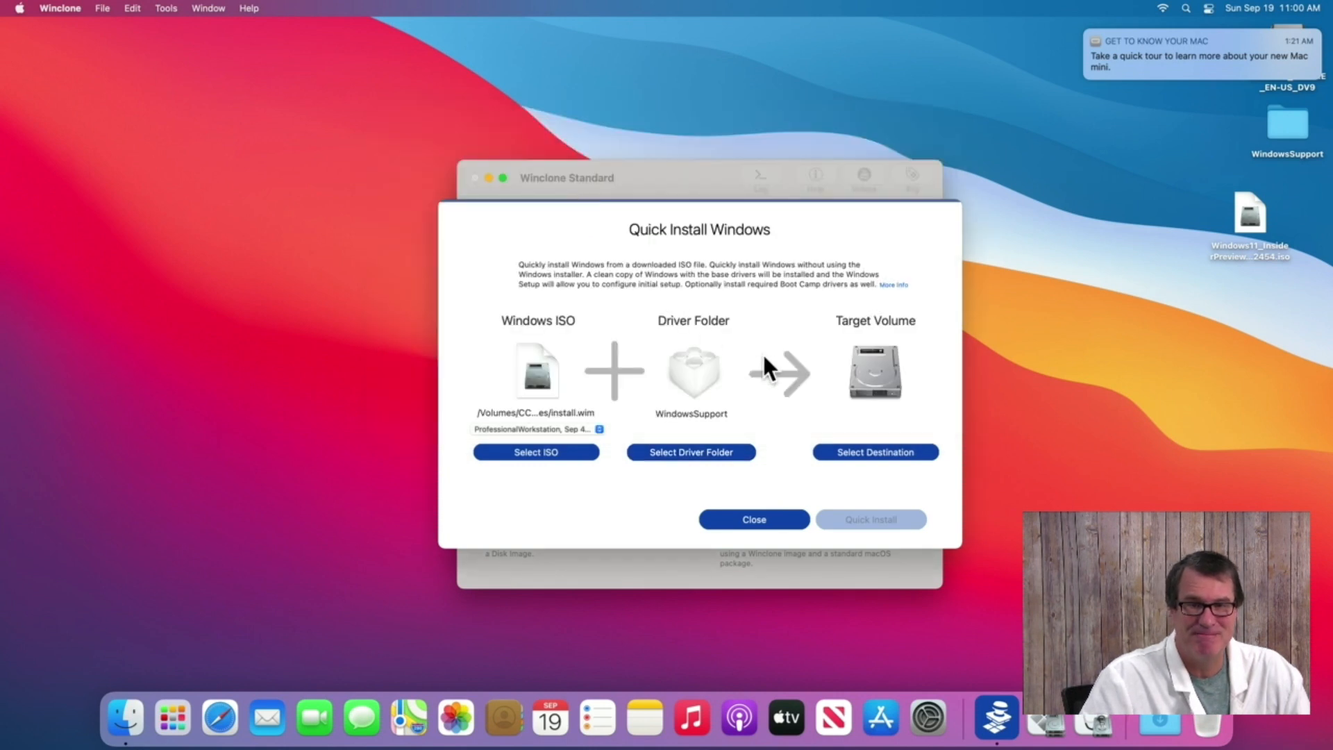
click(858, 450)
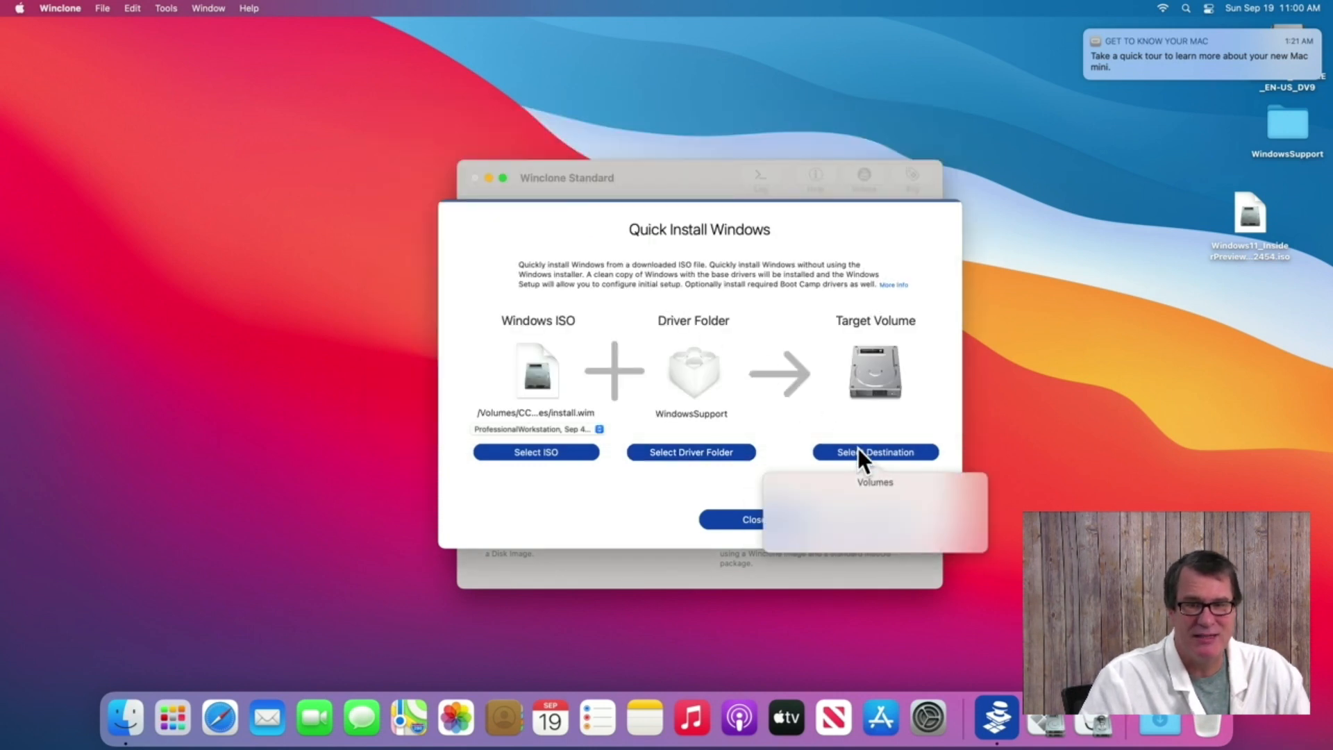
click(1010, 431)
Step: Find and open Disk Utility through a Spotlight search for "disk"
key(super+space)
text(h)
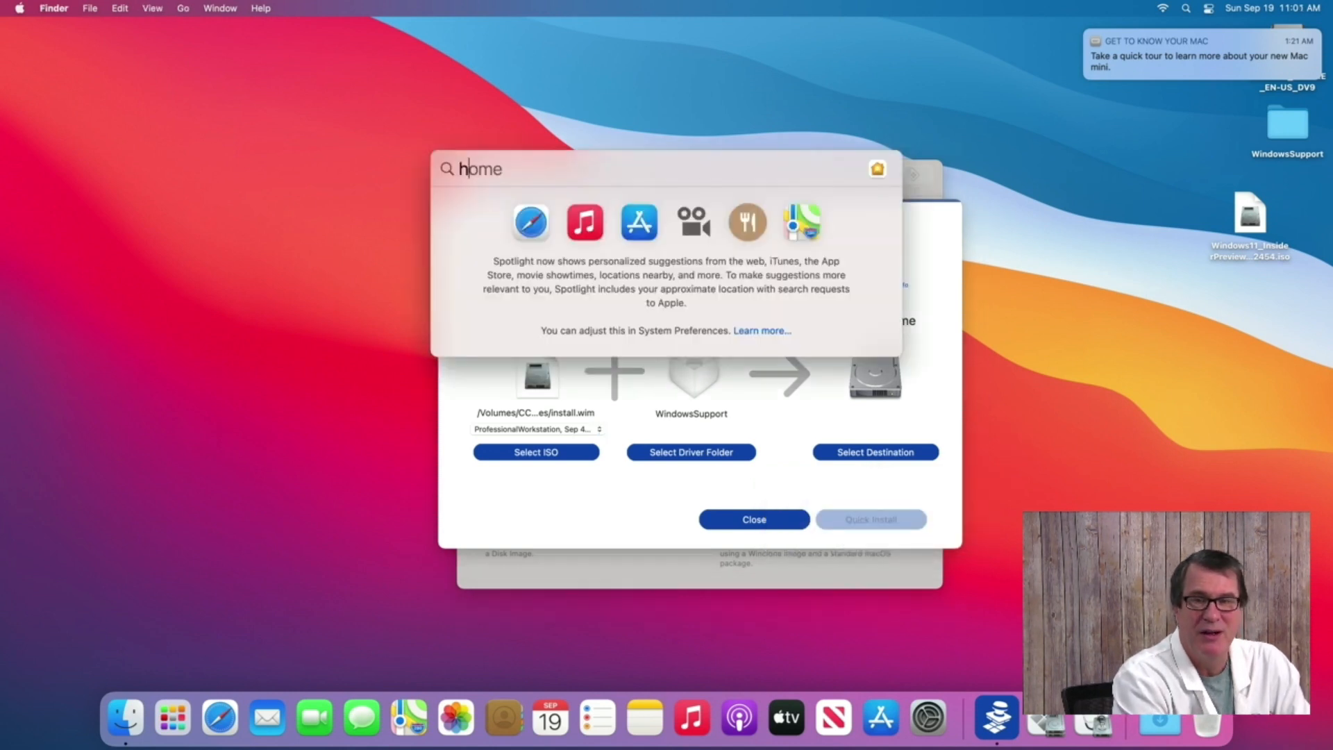
key(BackSpace)
text(disk)
key(Return)
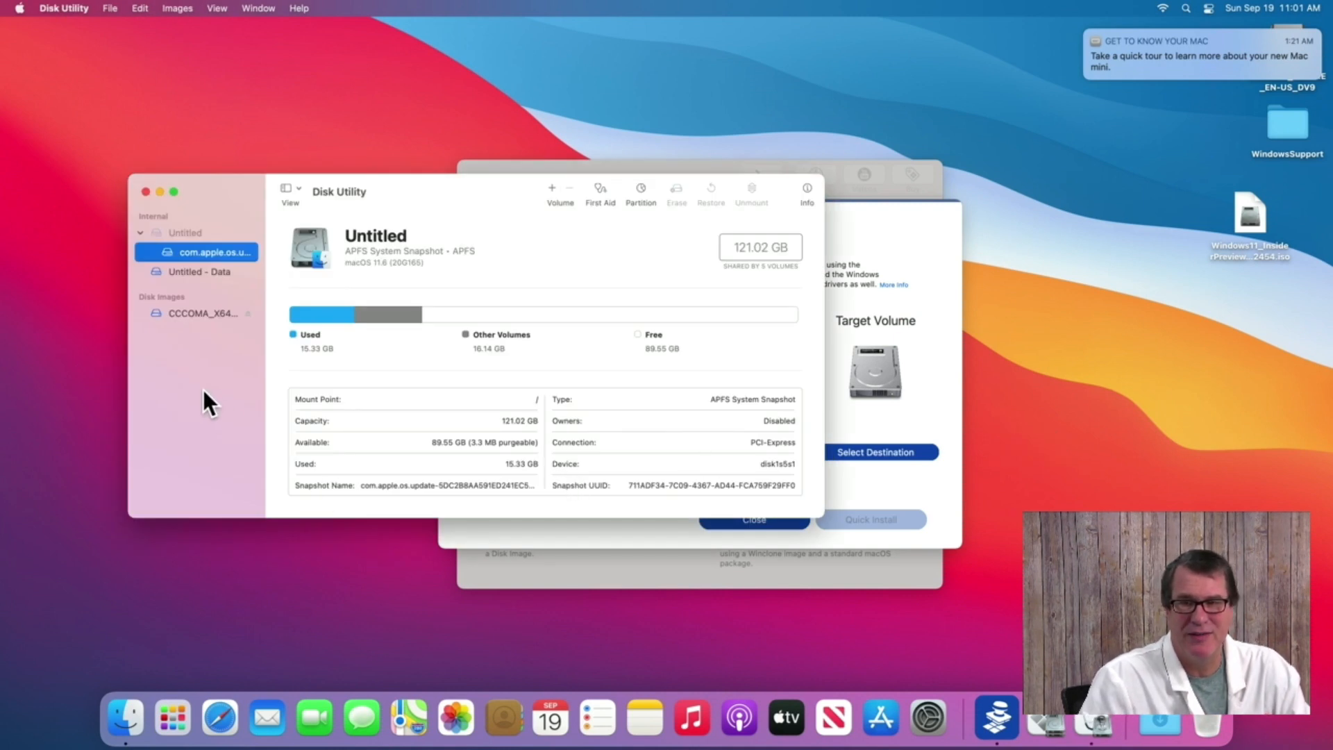
Step: Add a separate 60.5 GB partition to the internal APPLE SSD, choosing a partition rather than an APFS volume
click(211, 231)
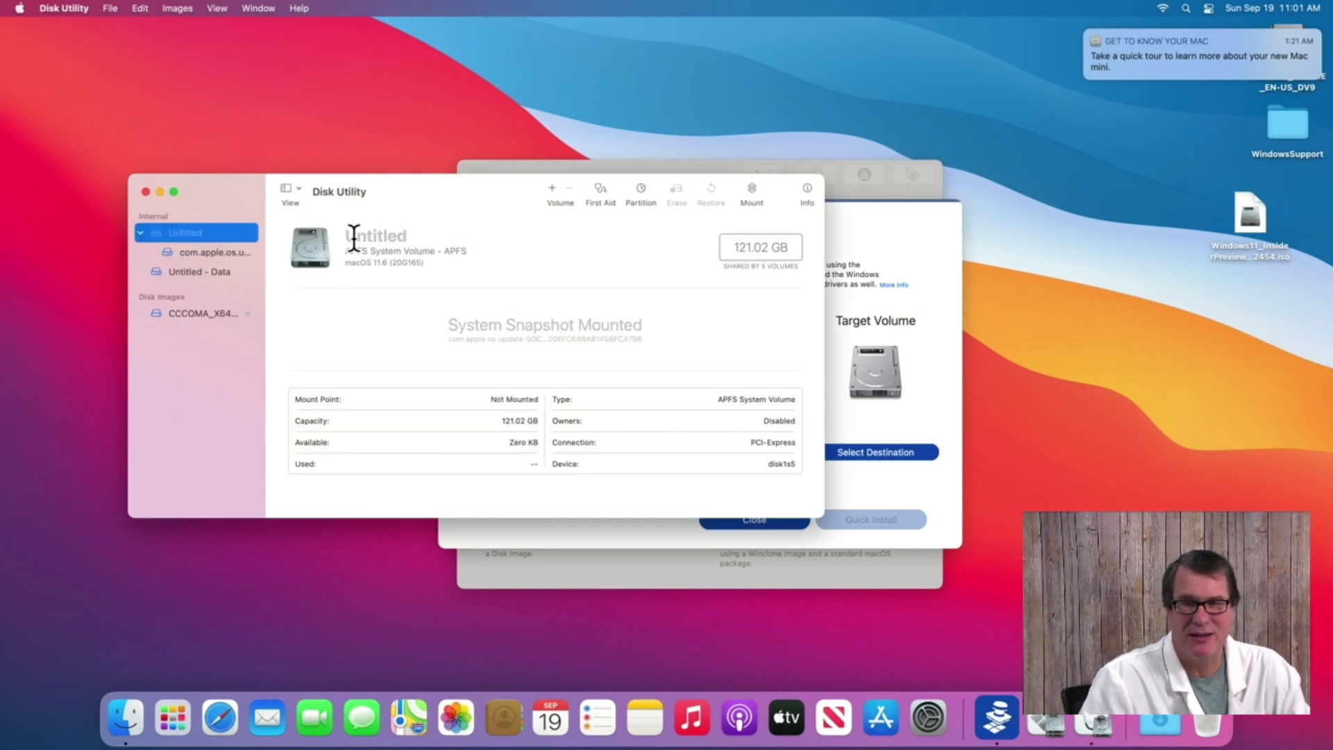
click(639, 196)
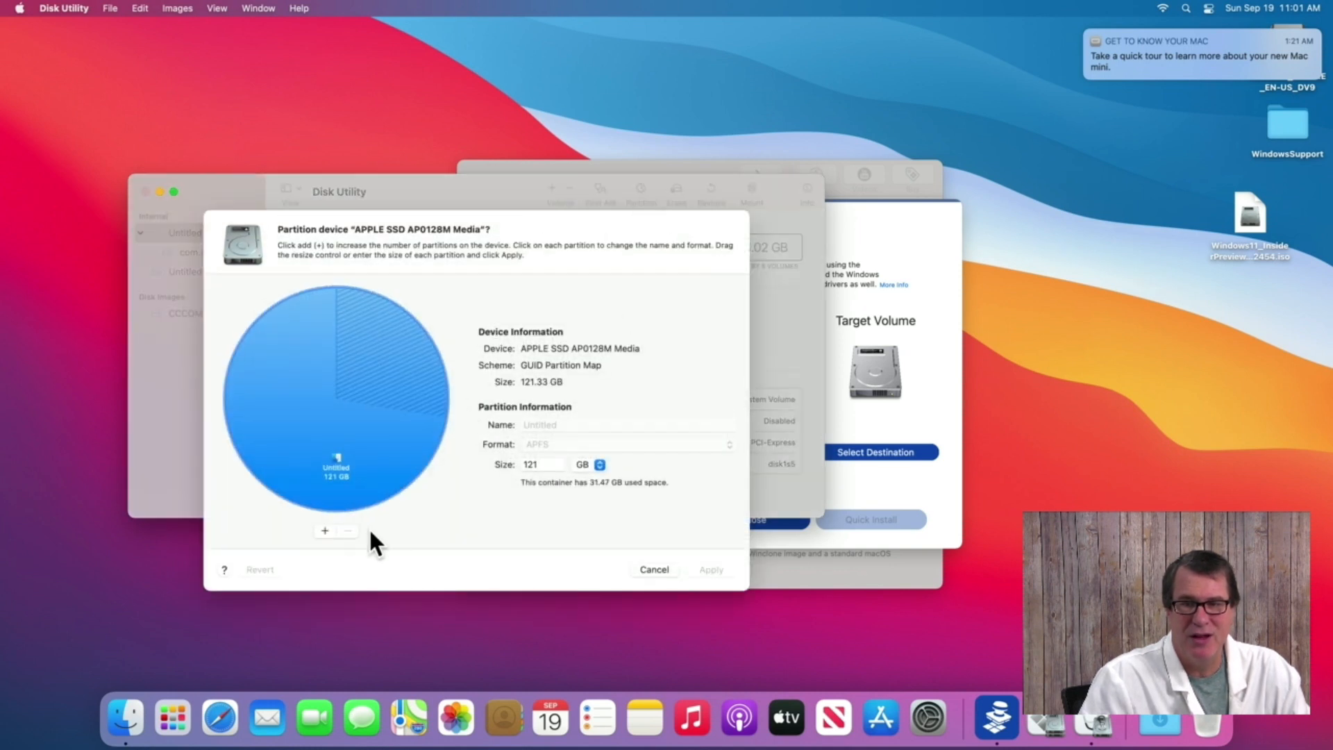
click(324, 530)
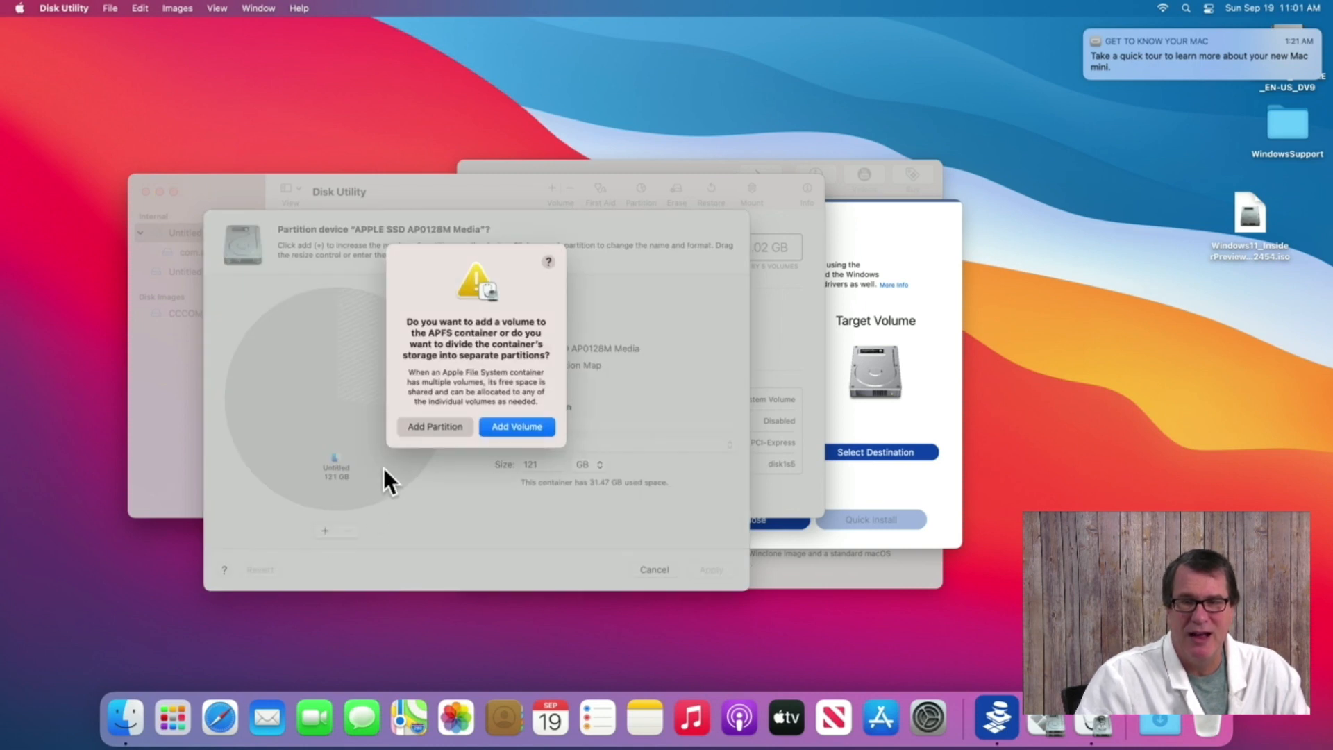
click(427, 427)
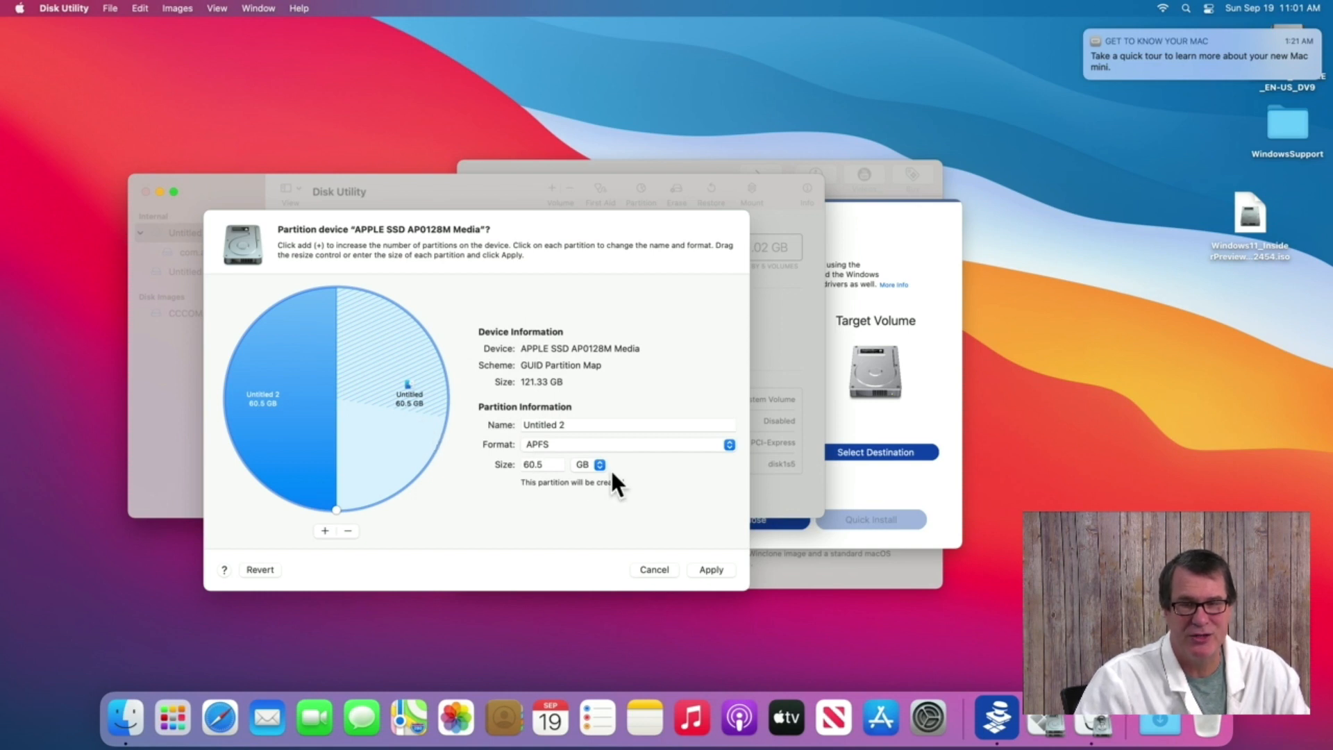
Step: Set the new partition's format to MS-DOS (FAT) and name it WINDOWS
click(597, 446)
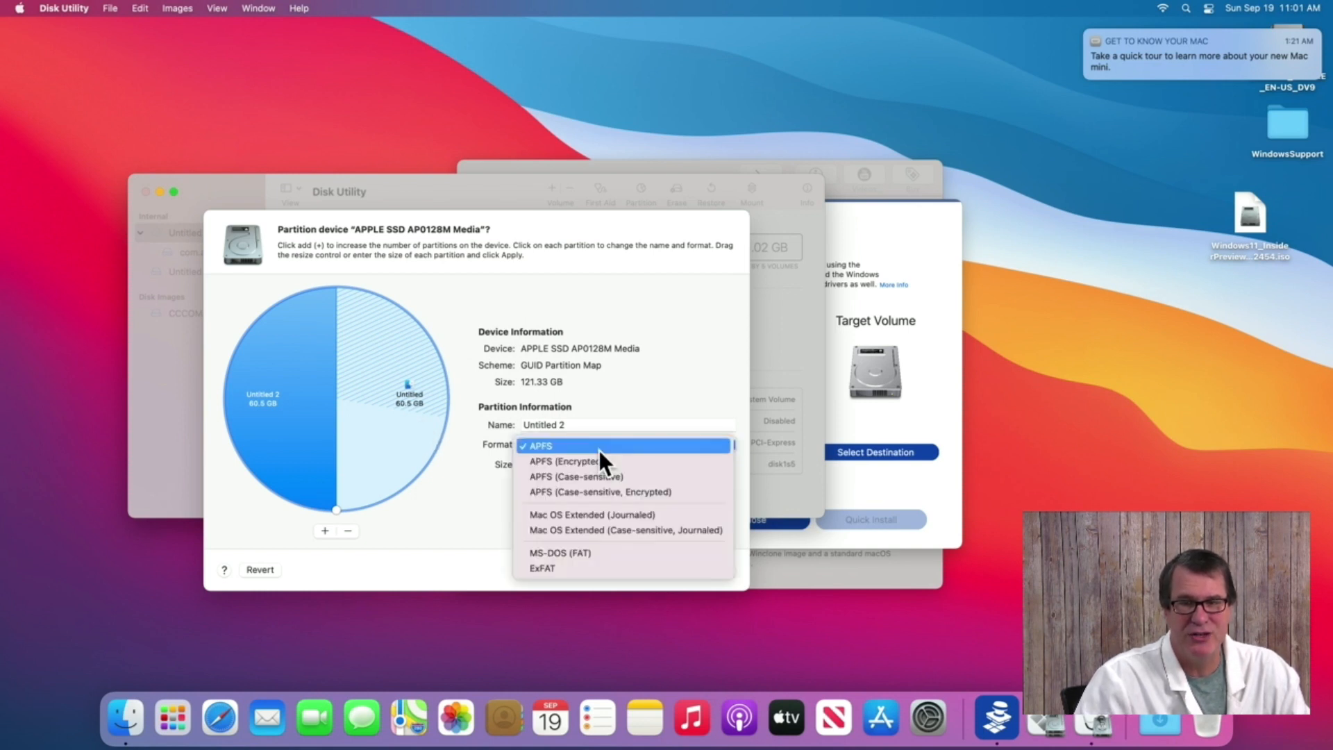
click(614, 555)
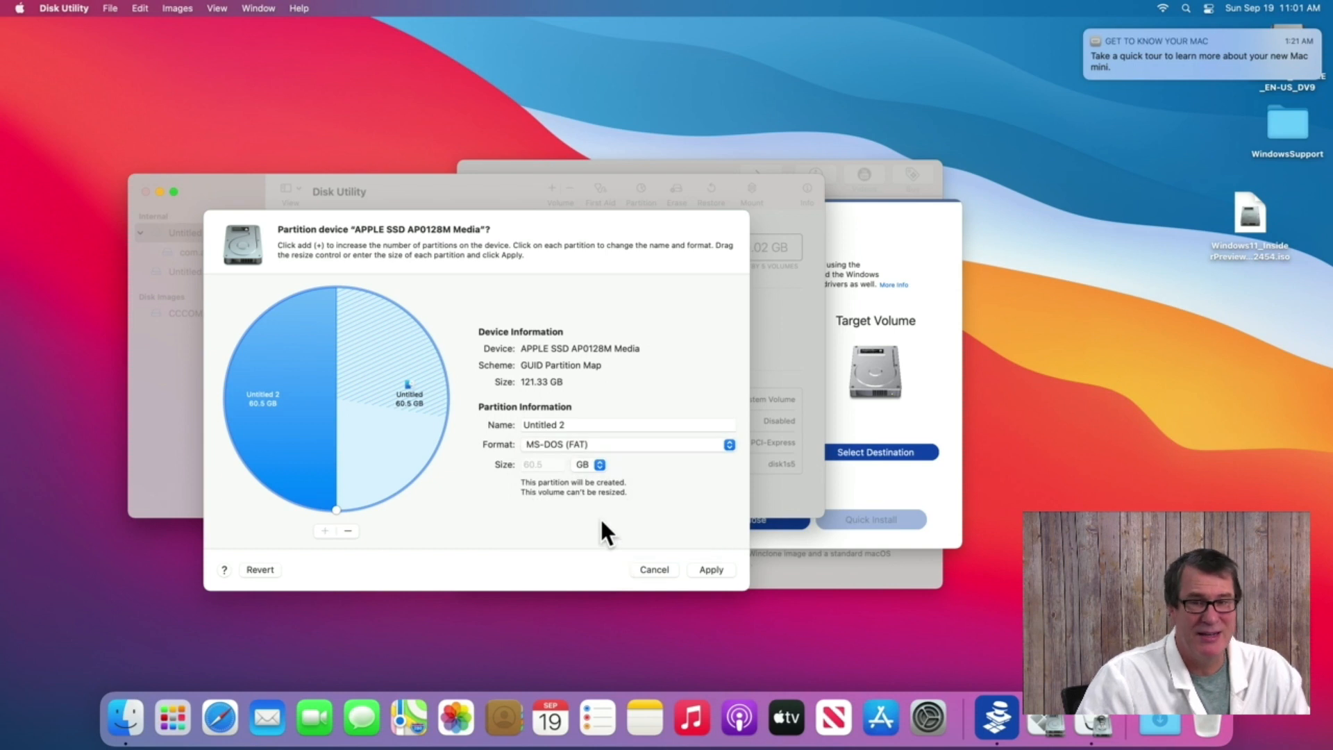
click(566, 422)
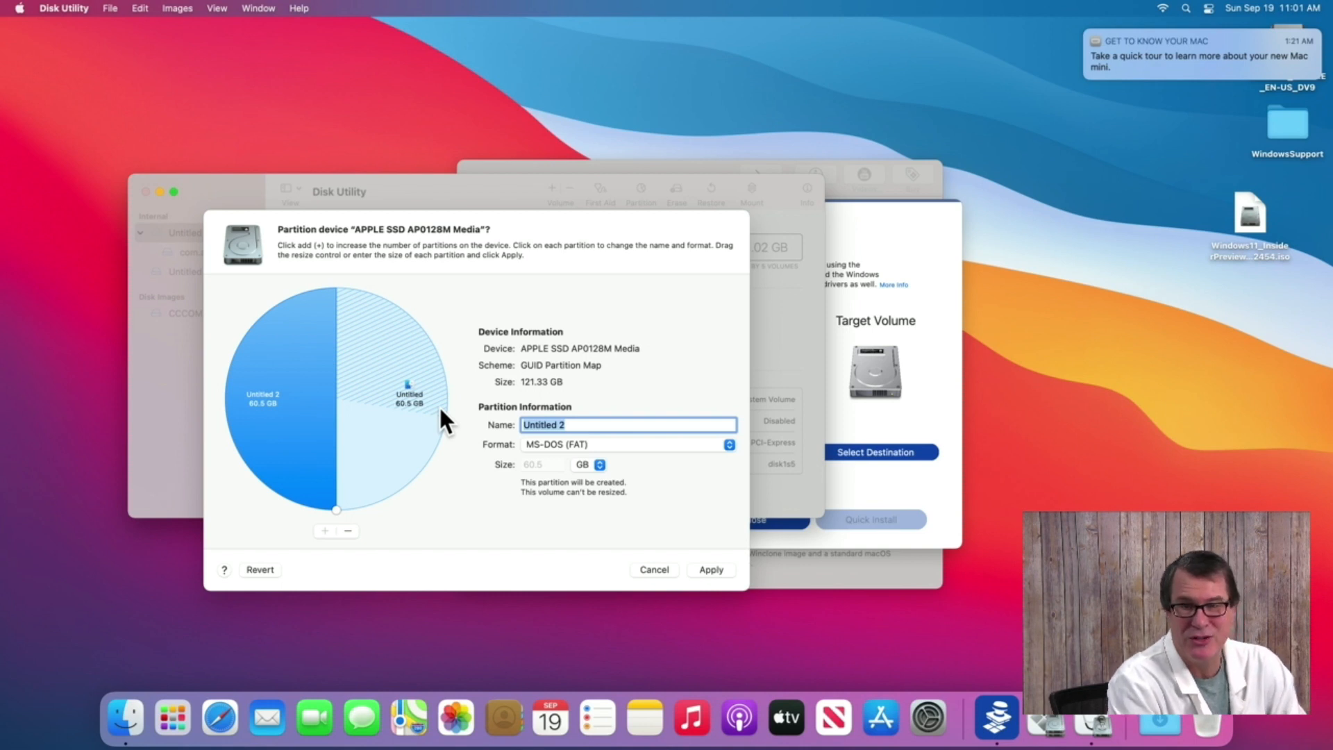
text(WINDOWS)
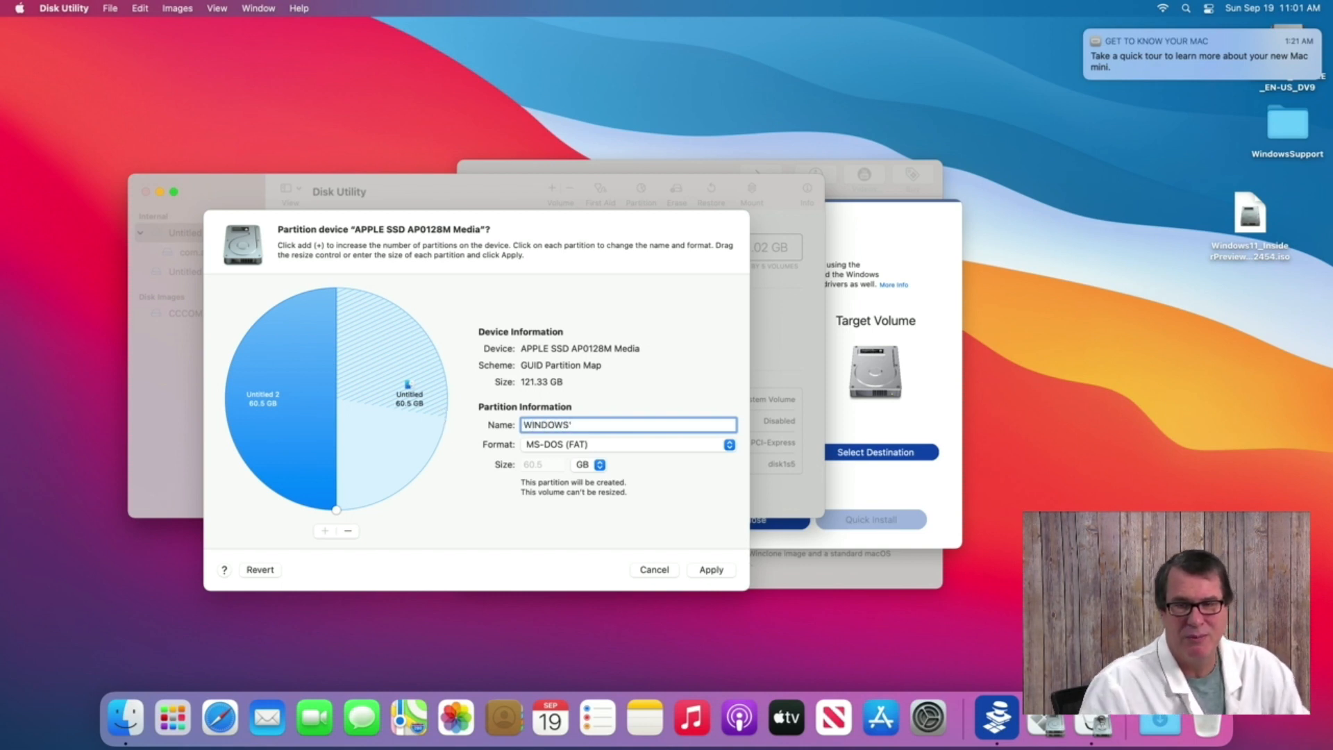
key(Return)
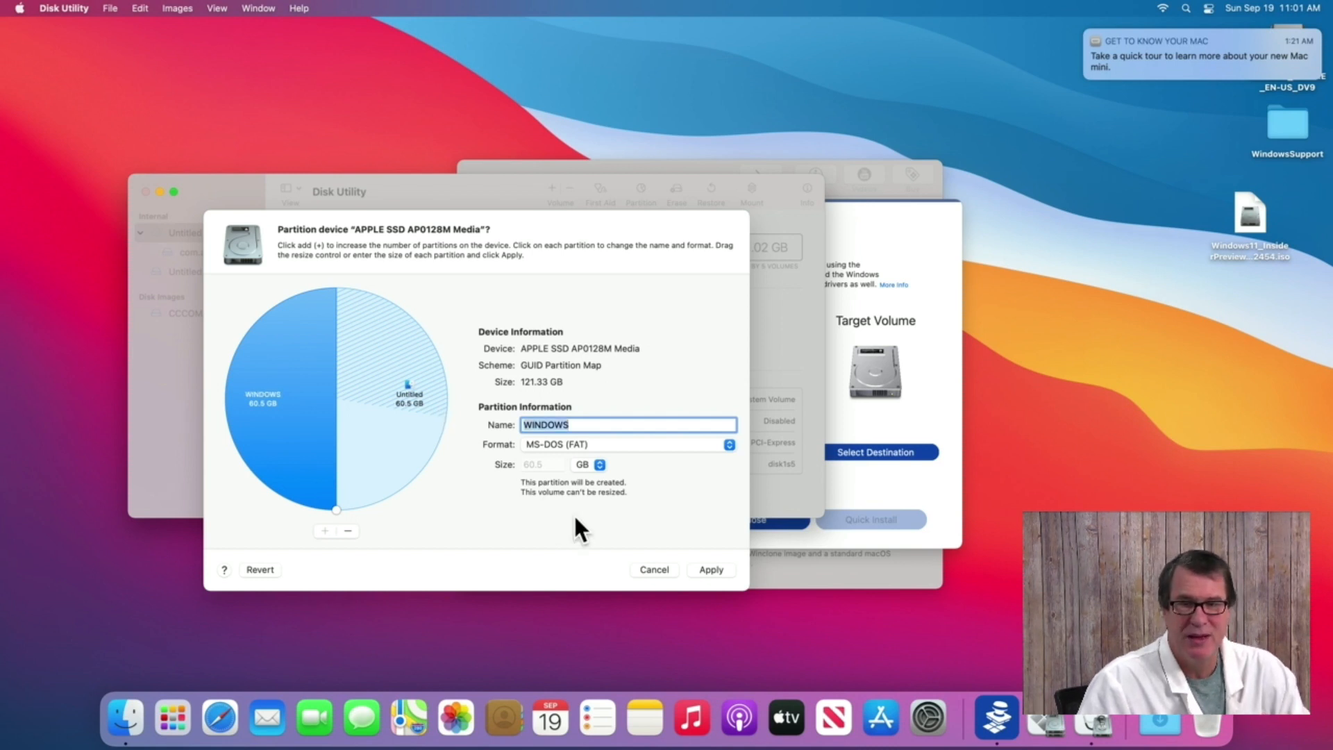
Step: Apply the partitioning, accept resizing the startup volume, and quit Disk Utility once the operation is done
click(711, 569)
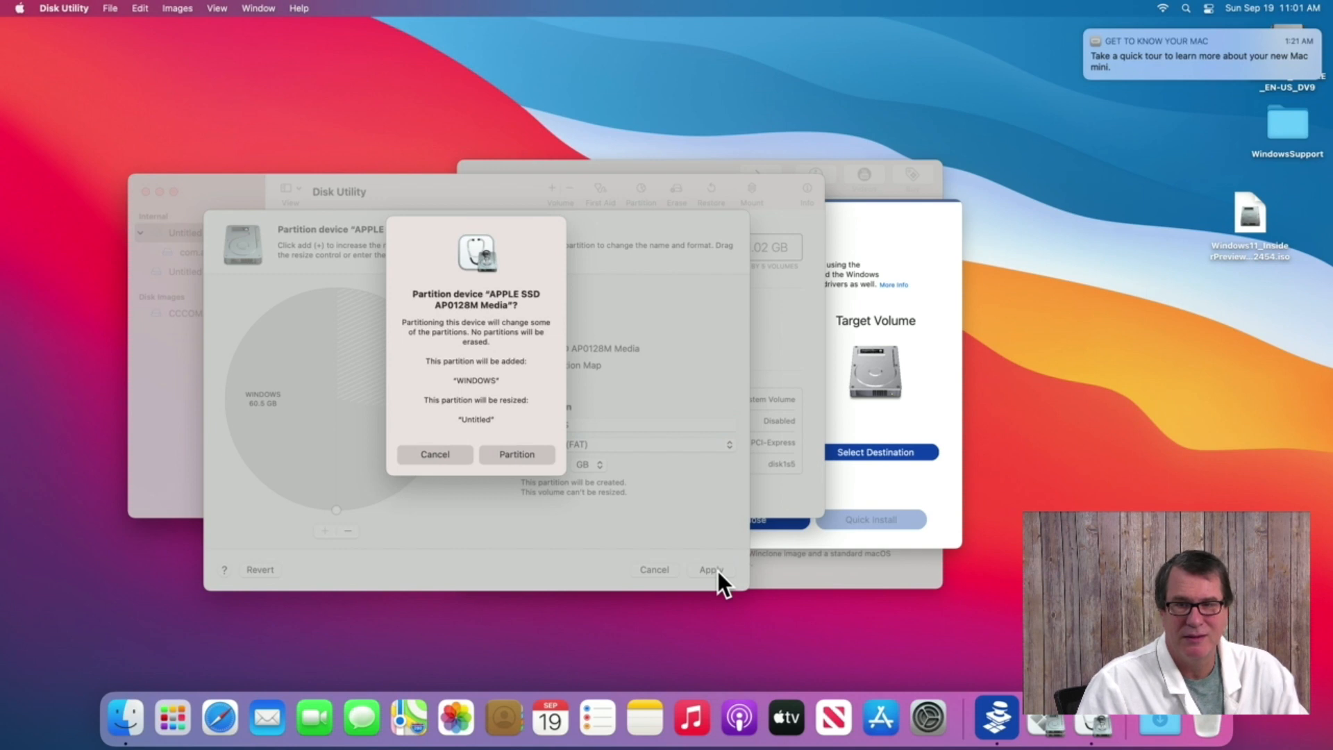
click(499, 459)
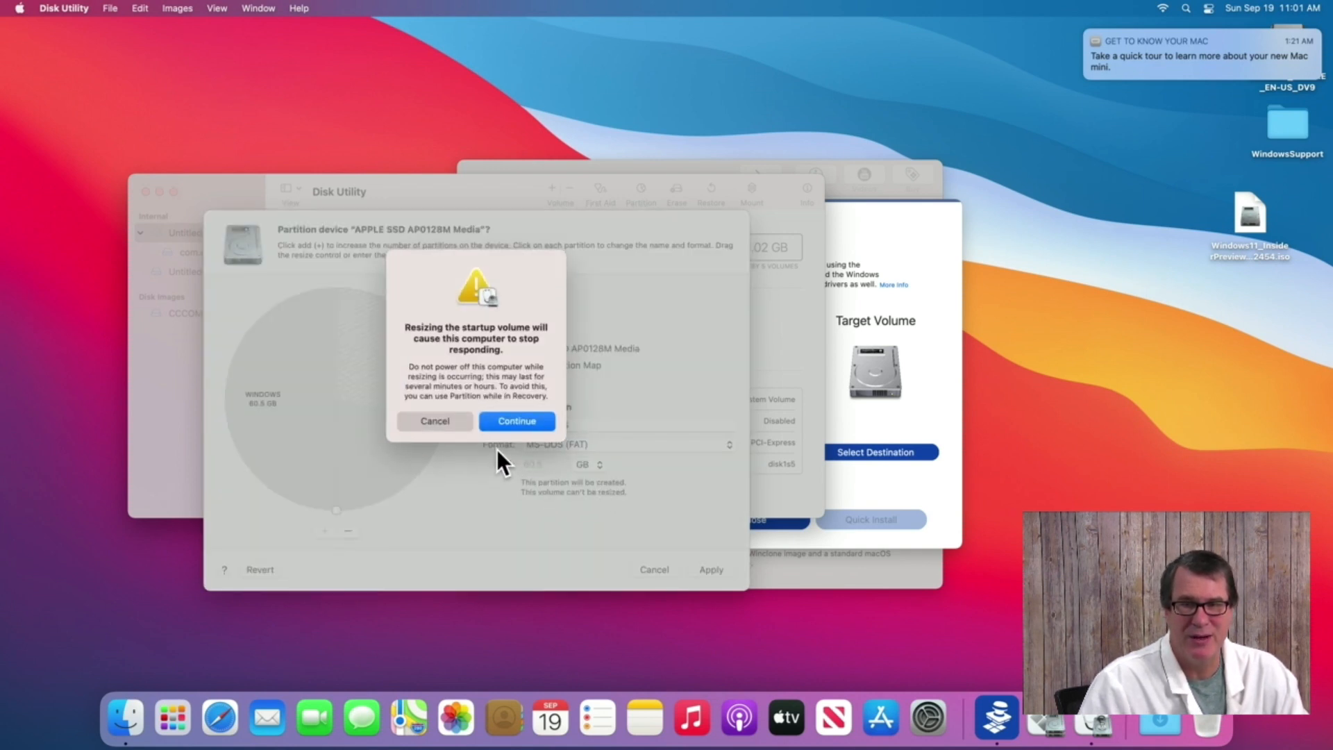
click(498, 426)
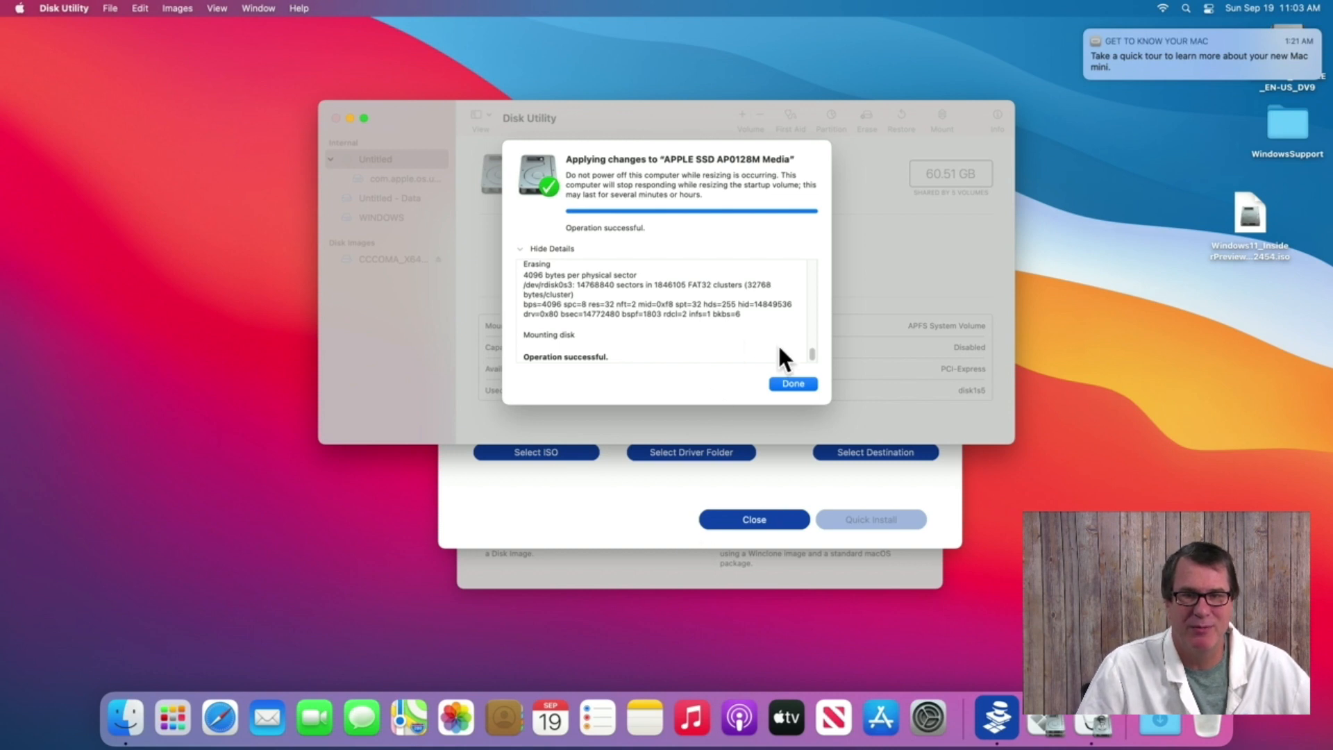
click(790, 383)
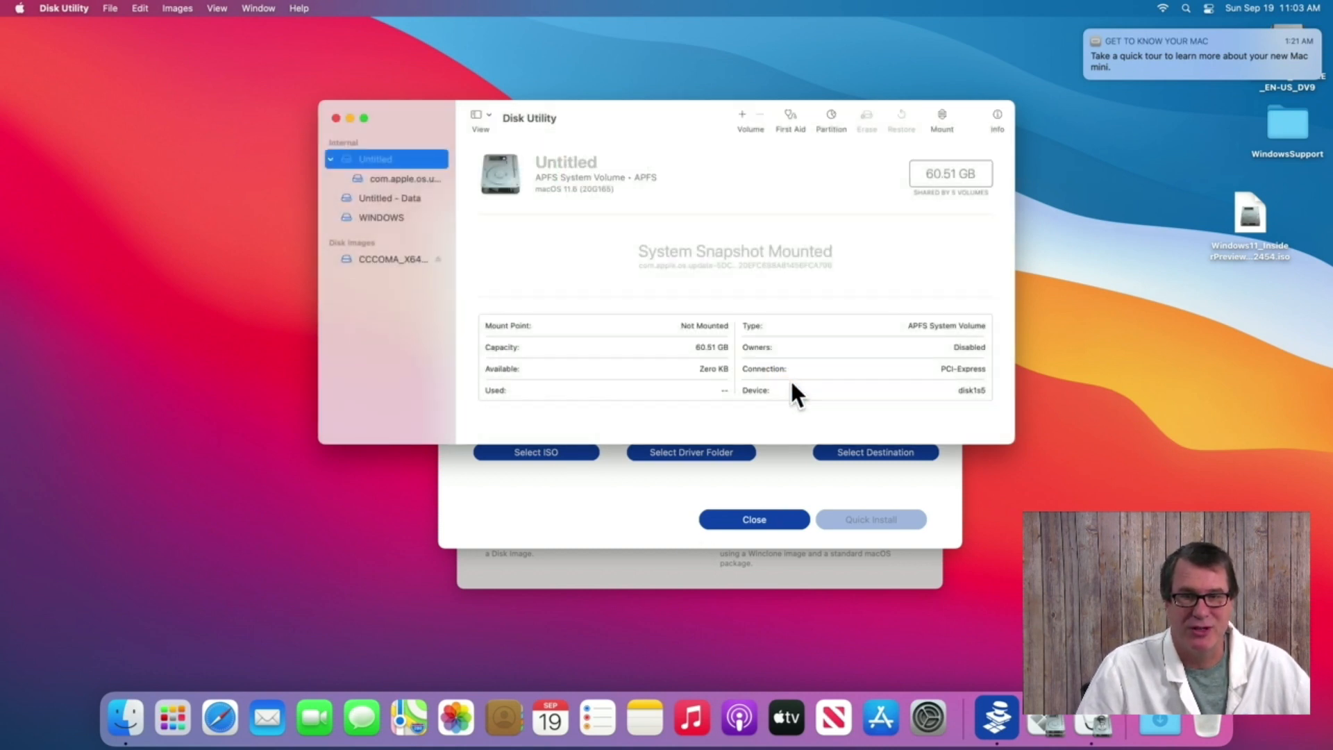
click(20, 9)
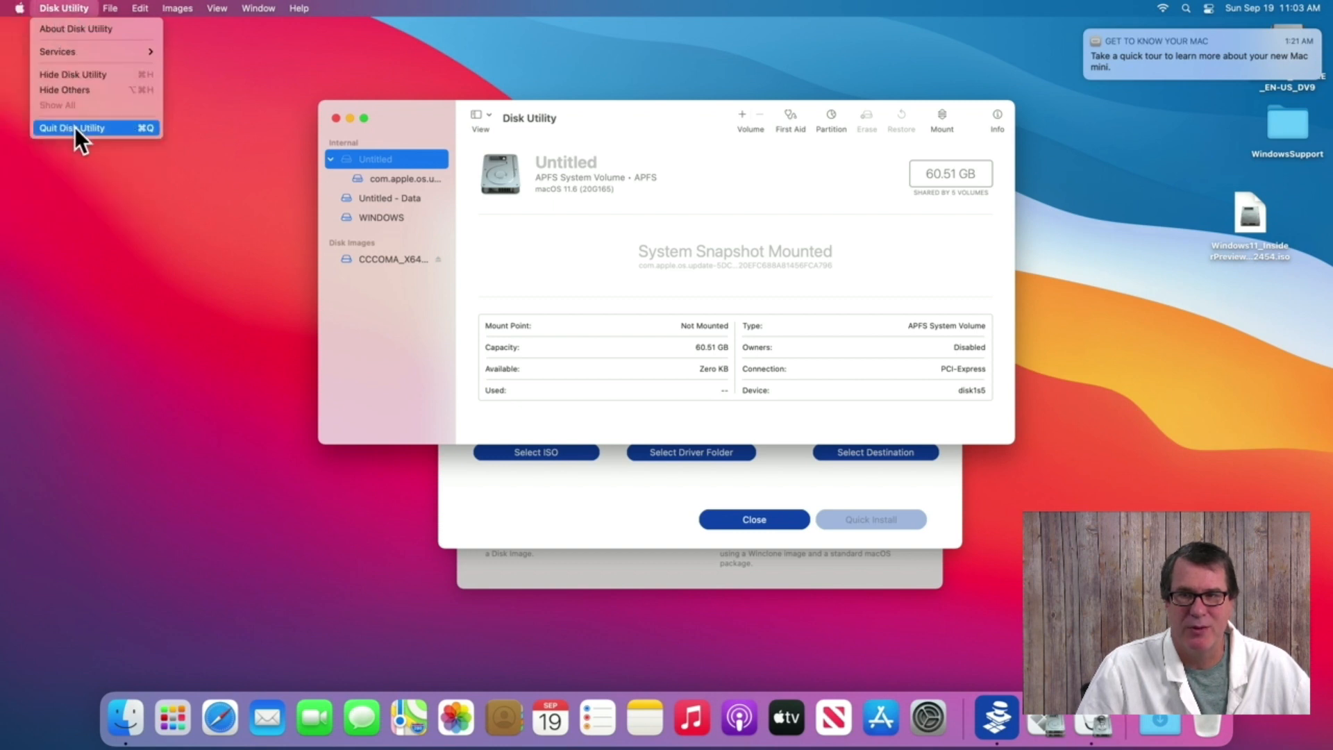
click(75, 129)
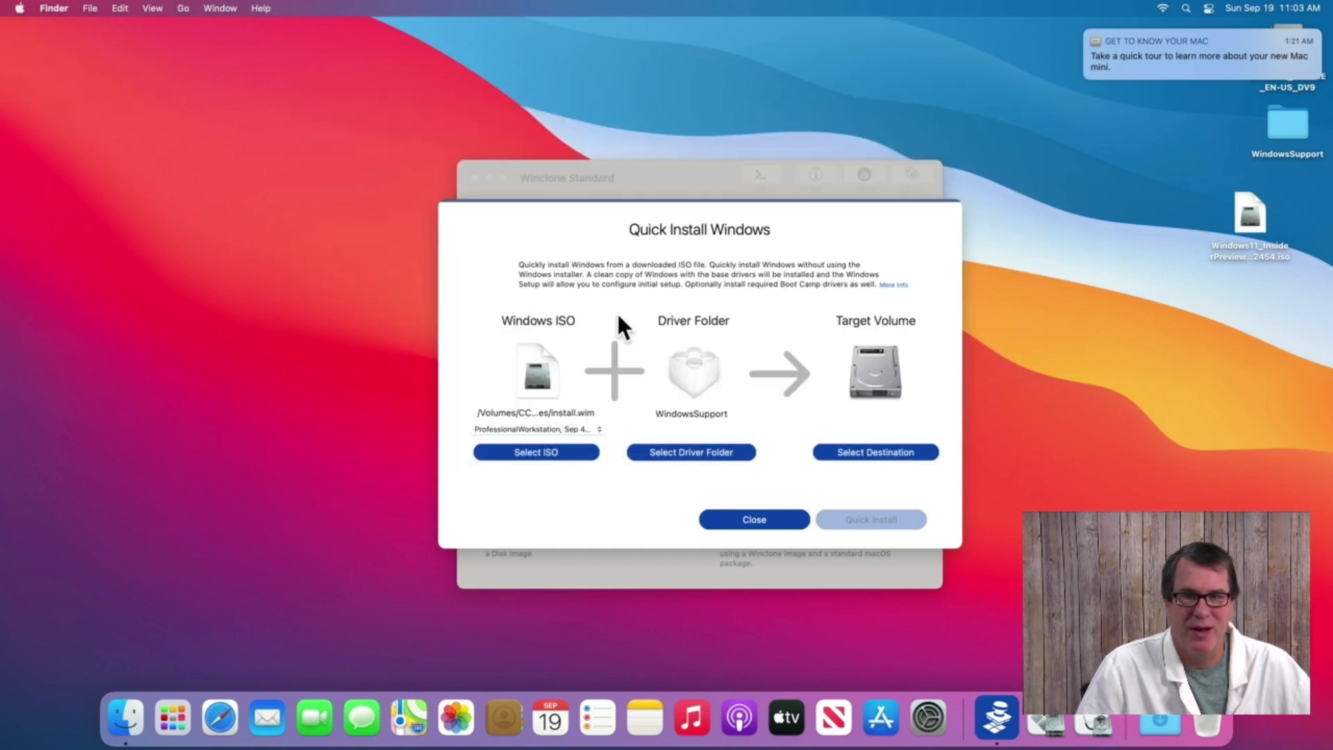
Step: Set the WINDOWS volume as the Winclone target and run Quick Install, agreeing to erase the volume
click(847, 451)
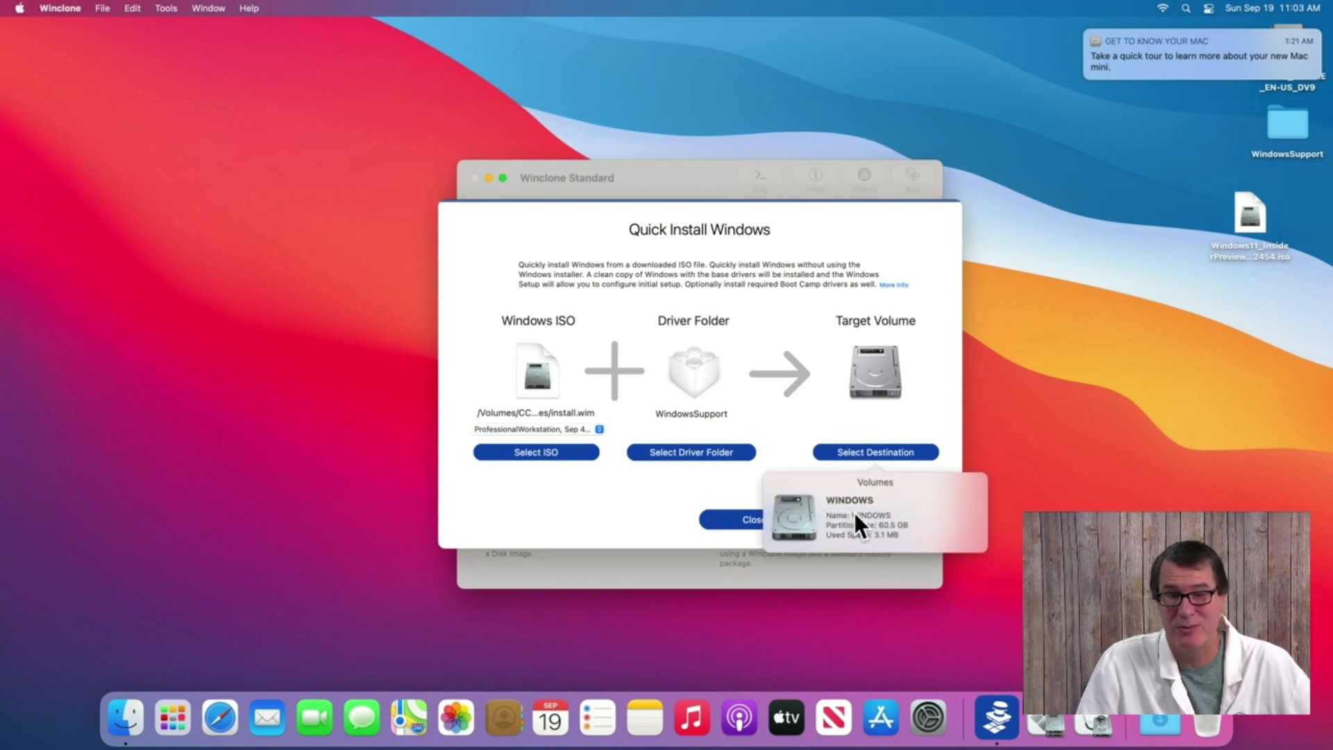
click(854, 513)
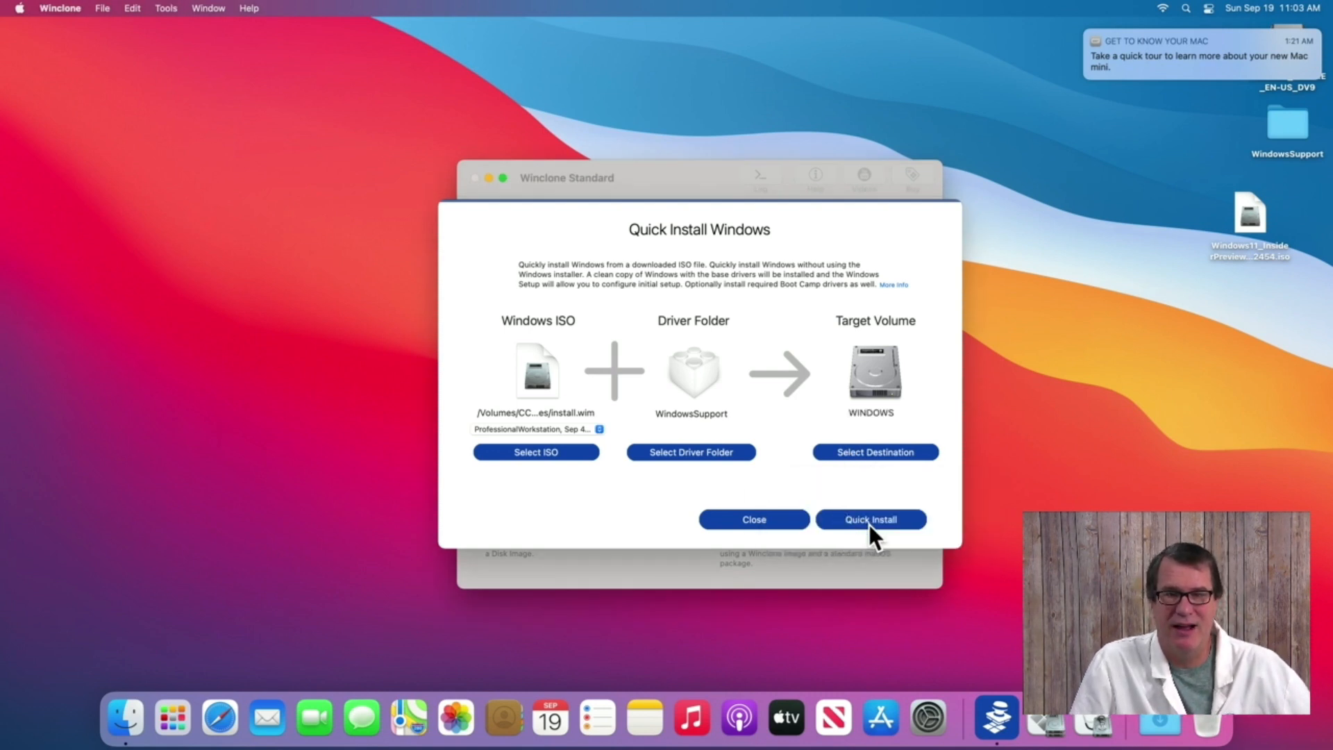
click(868, 520)
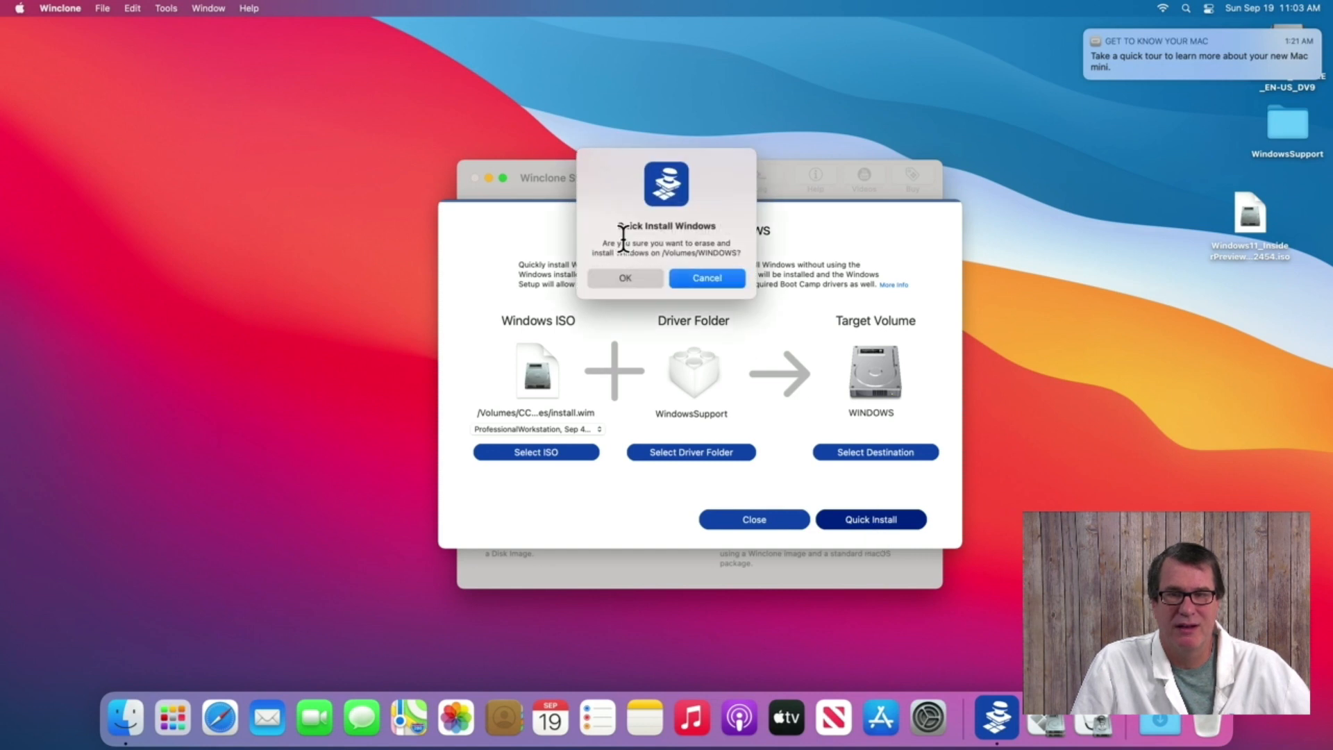
click(626, 278)
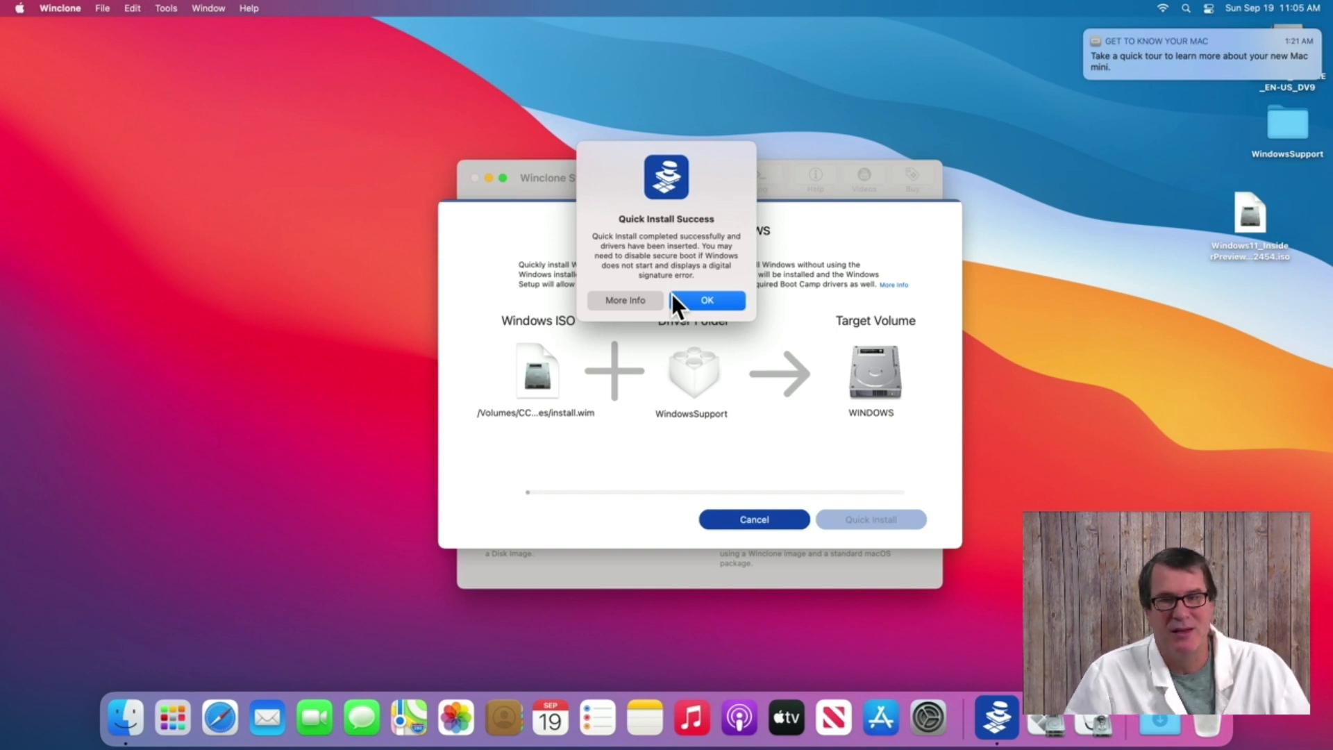
click(703, 304)
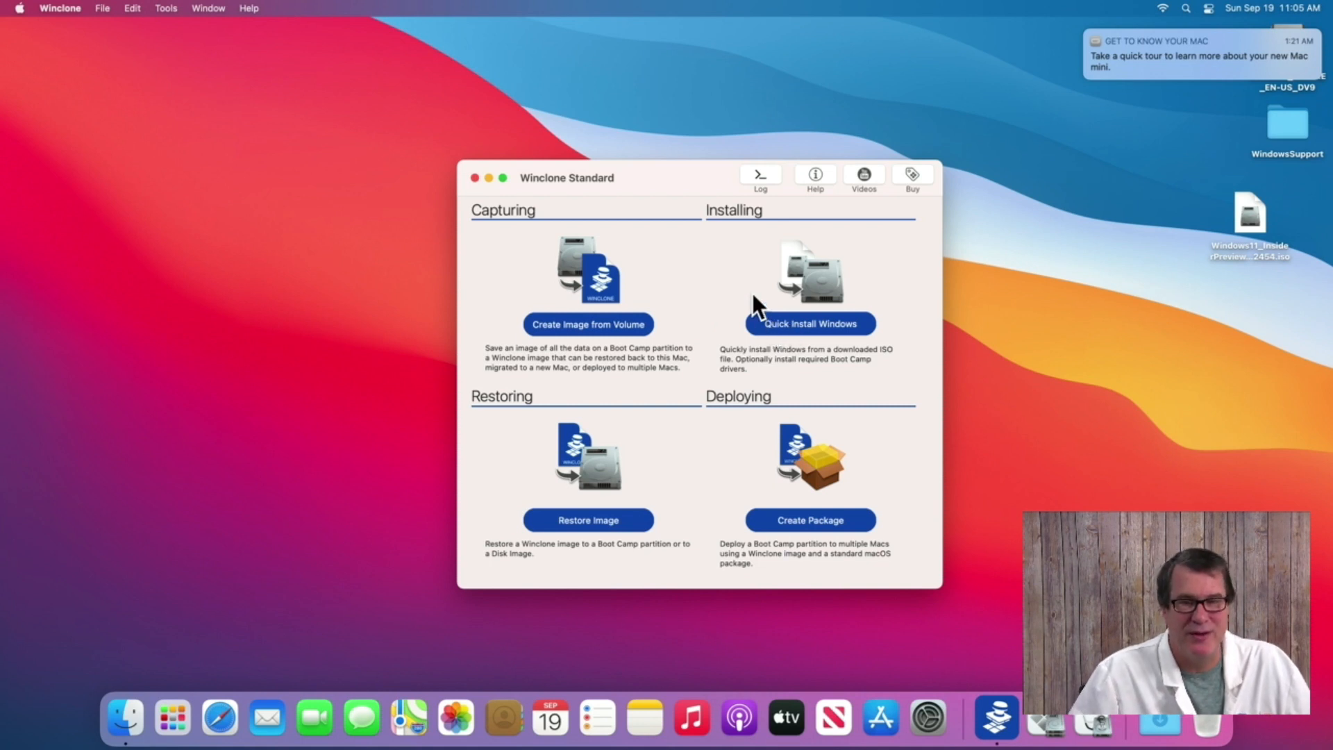
Step: Mount the Windows volume as read/write and copy the WindowsSupport folder from the desktop into its root
click(139, 4)
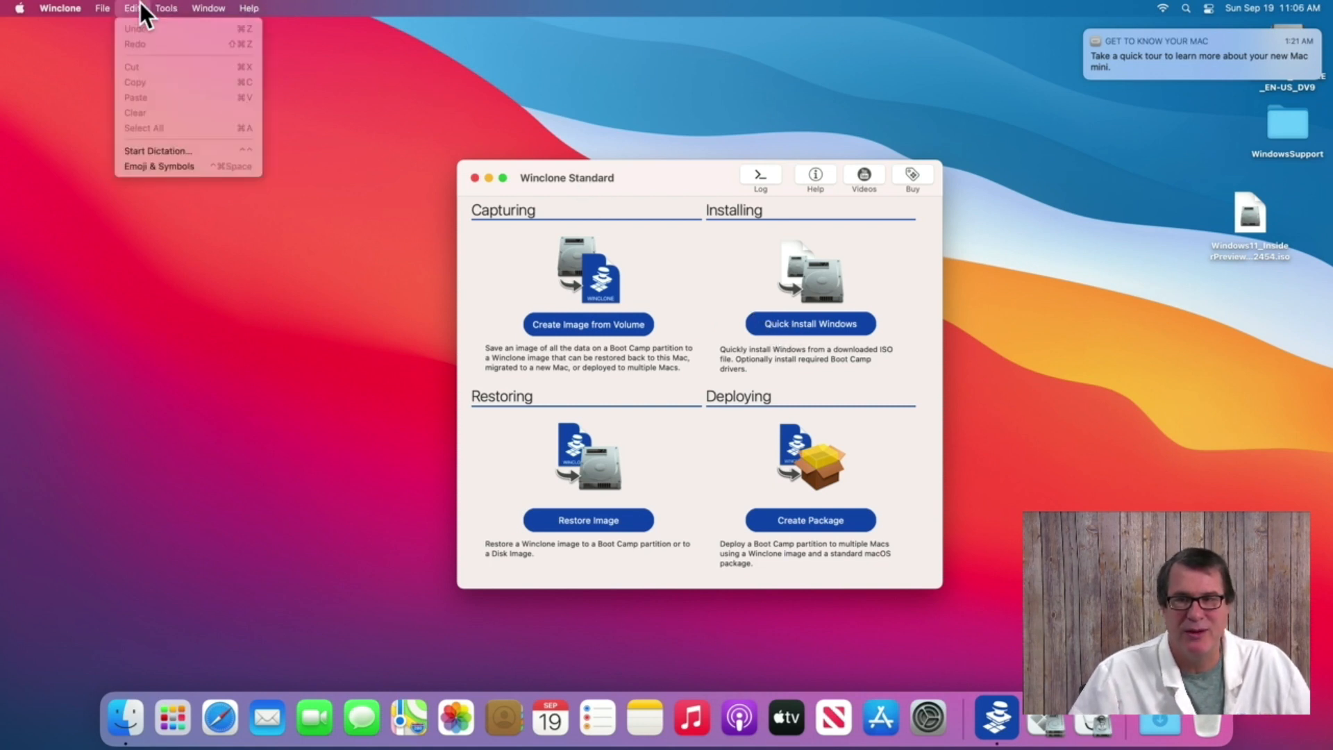
click(164, 28)
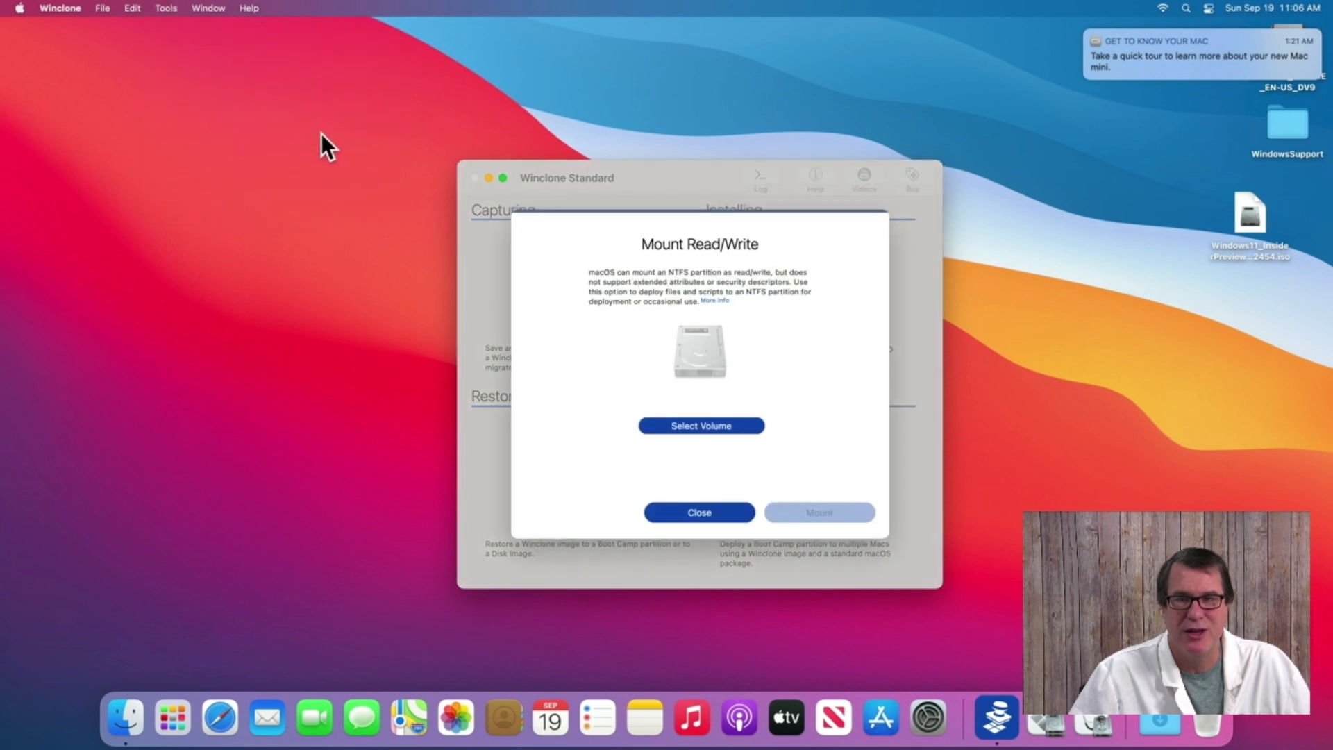
click(670, 425)
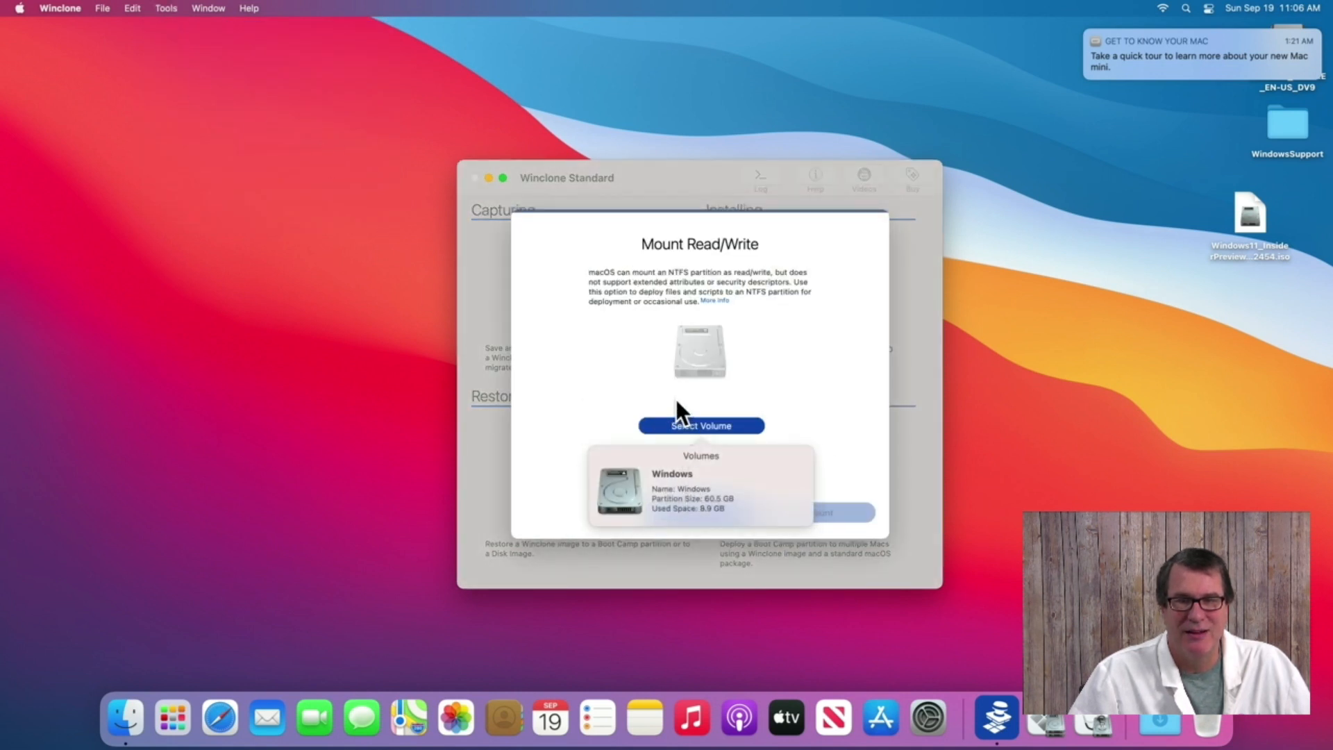
click(689, 480)
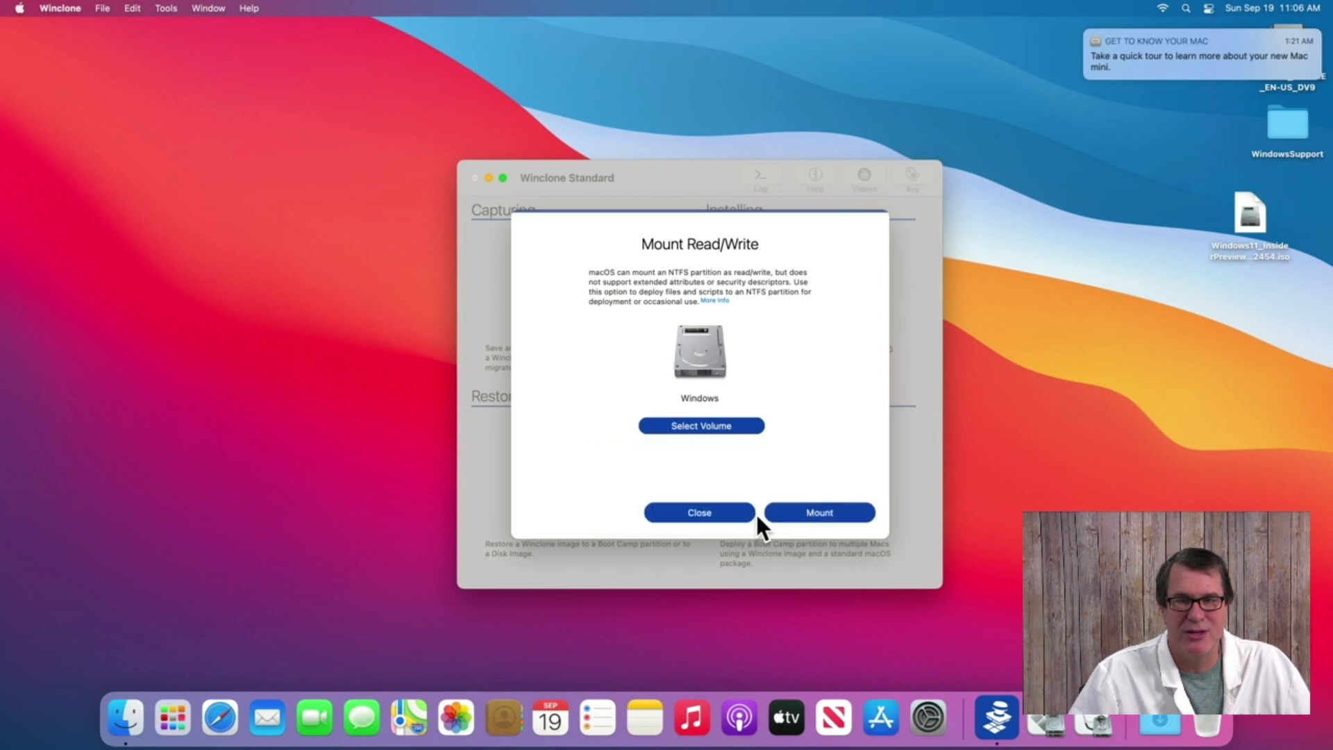
click(823, 517)
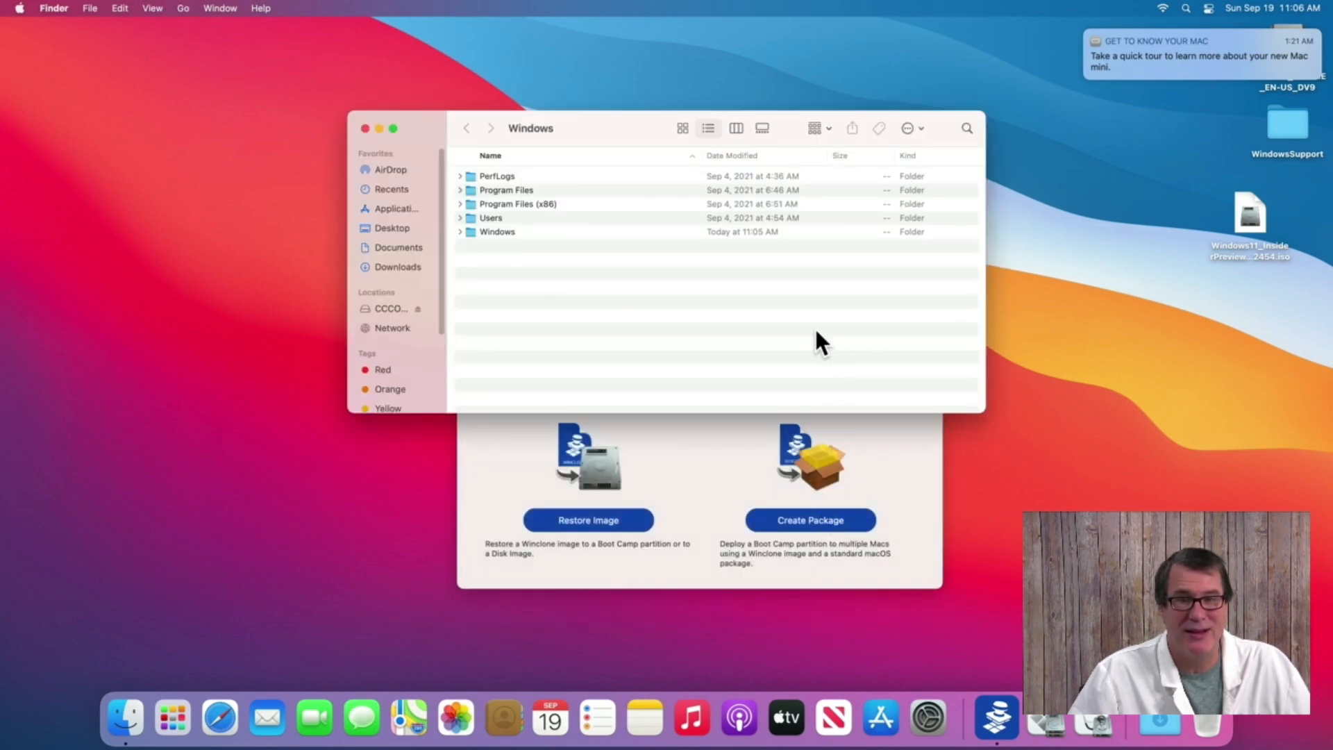
drag(1281, 132, 846, 273)
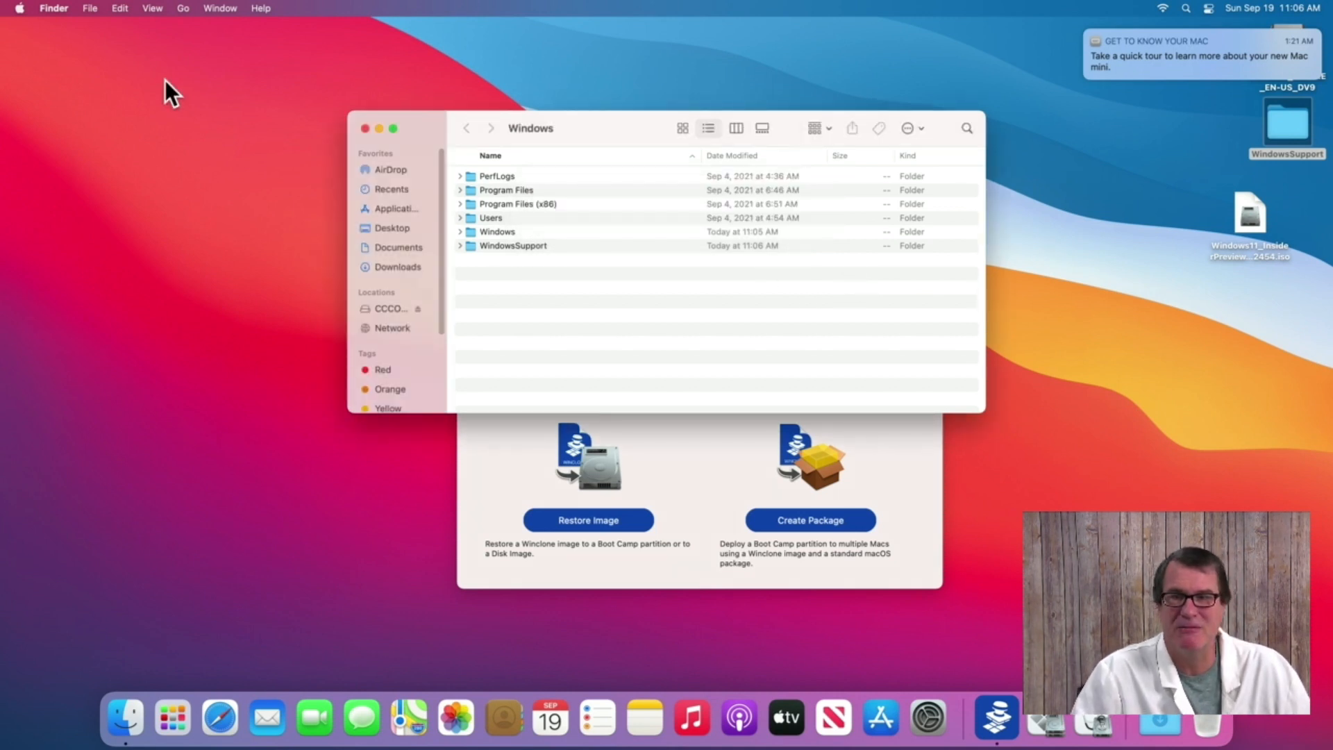
Step: Open the Startup Disk preferences and unlock them for changes with the administrator password
click(20, 8)
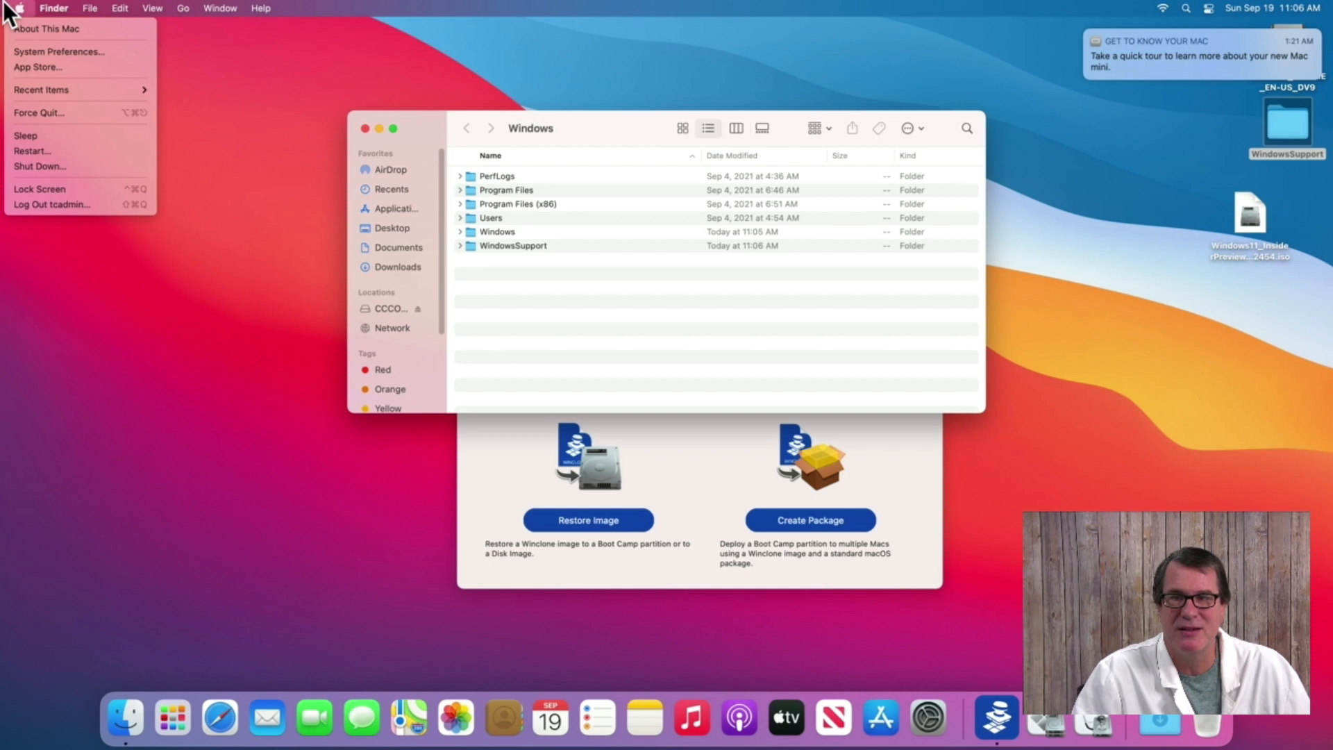
click(25, 50)
click(465, 362)
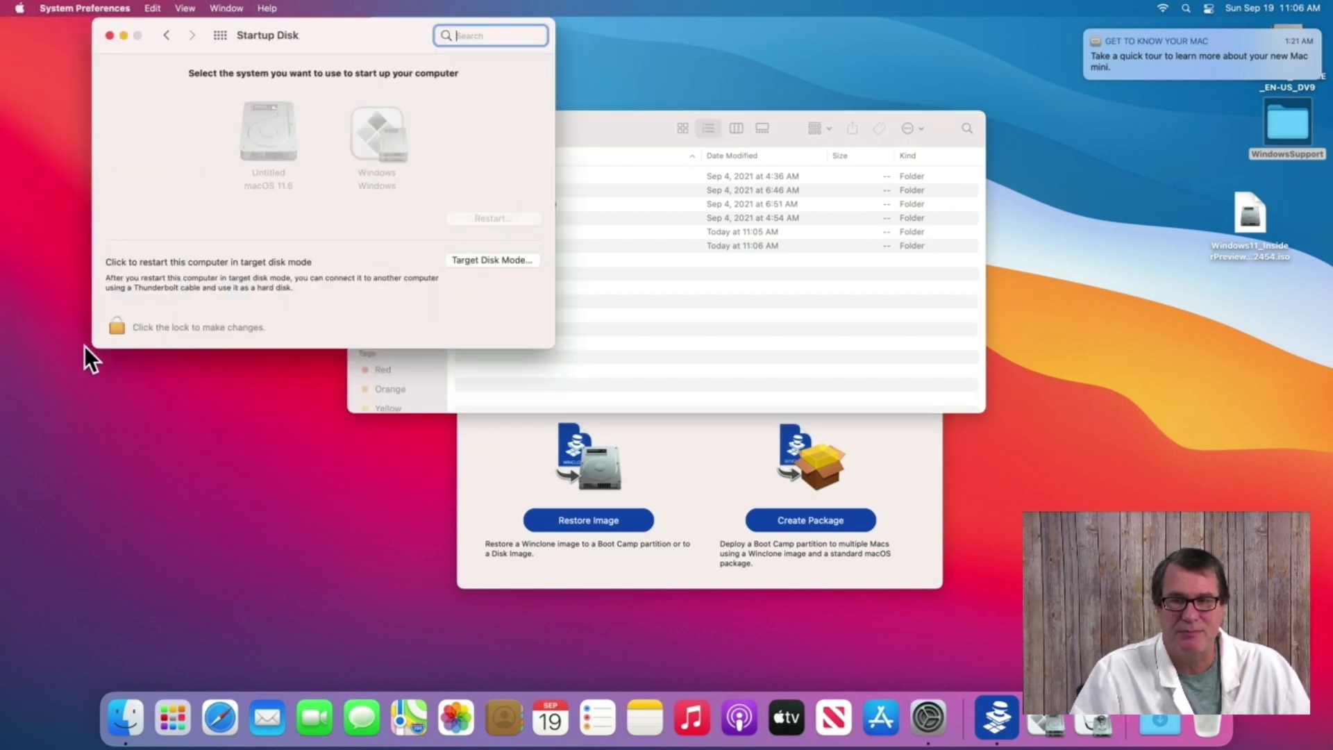
click(116, 329)
text(•••••••••)
key(Return)
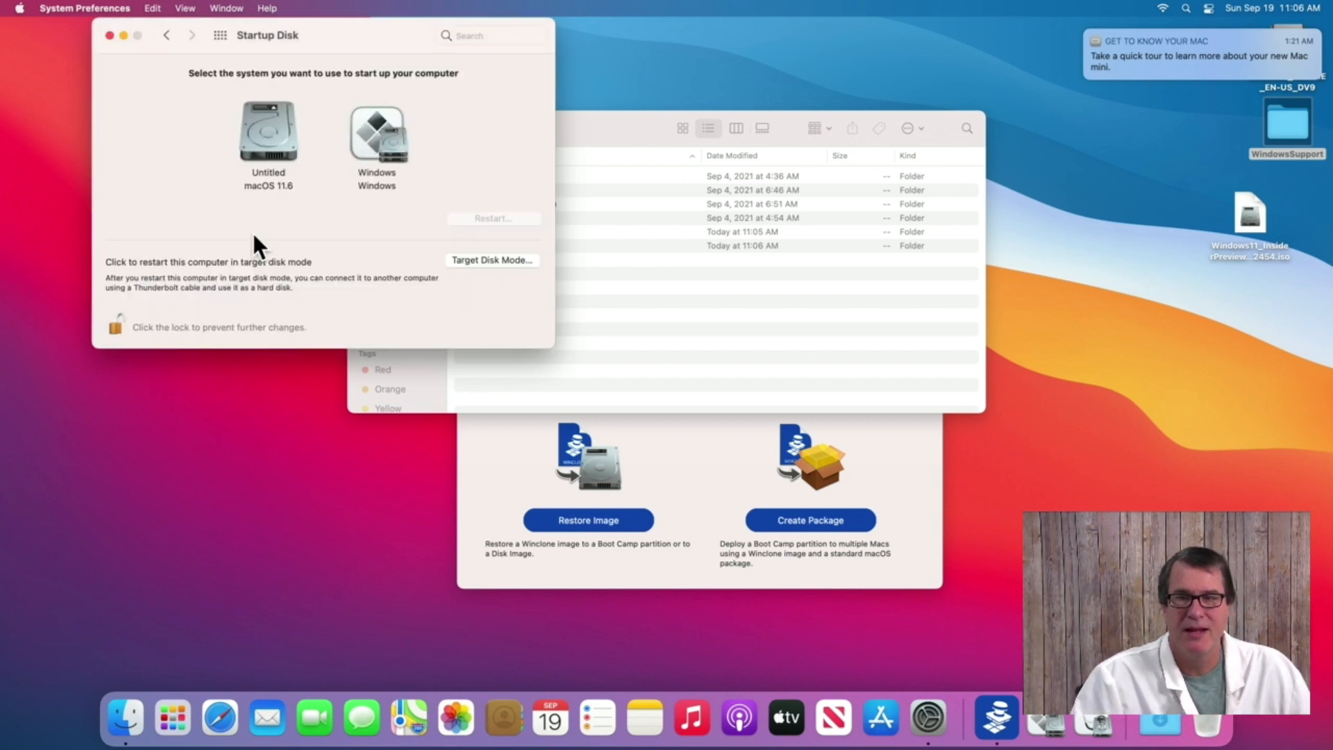
Step: Restart the Mac with Windows as the startup disk and accept United States as the region in Windows setup
click(360, 170)
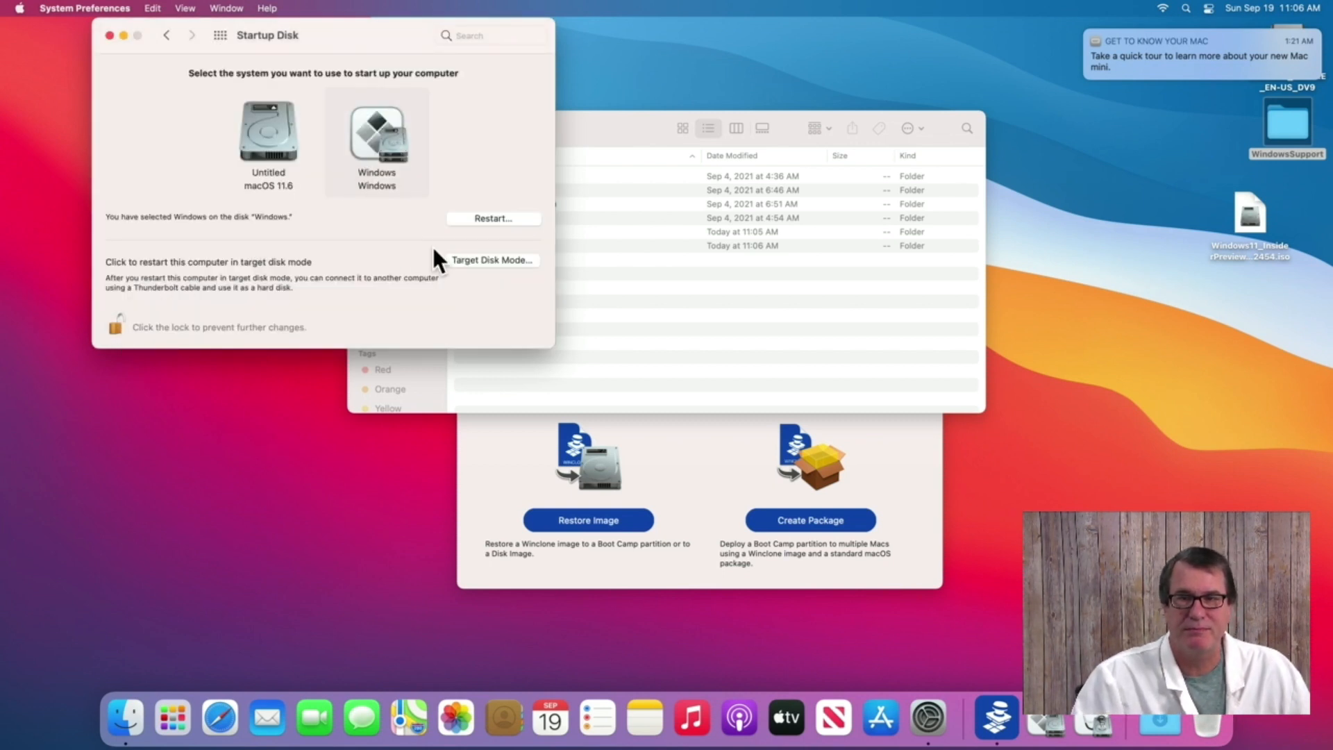
click(459, 221)
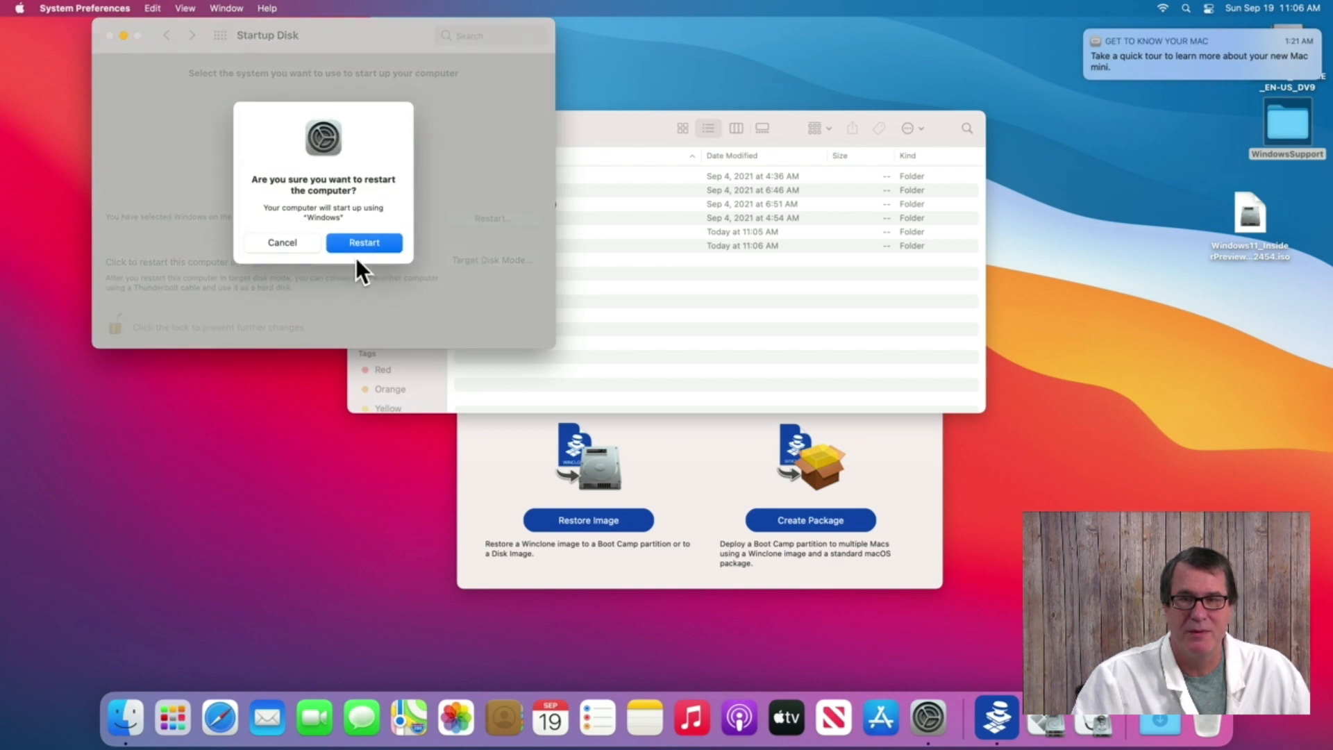
click(365, 243)
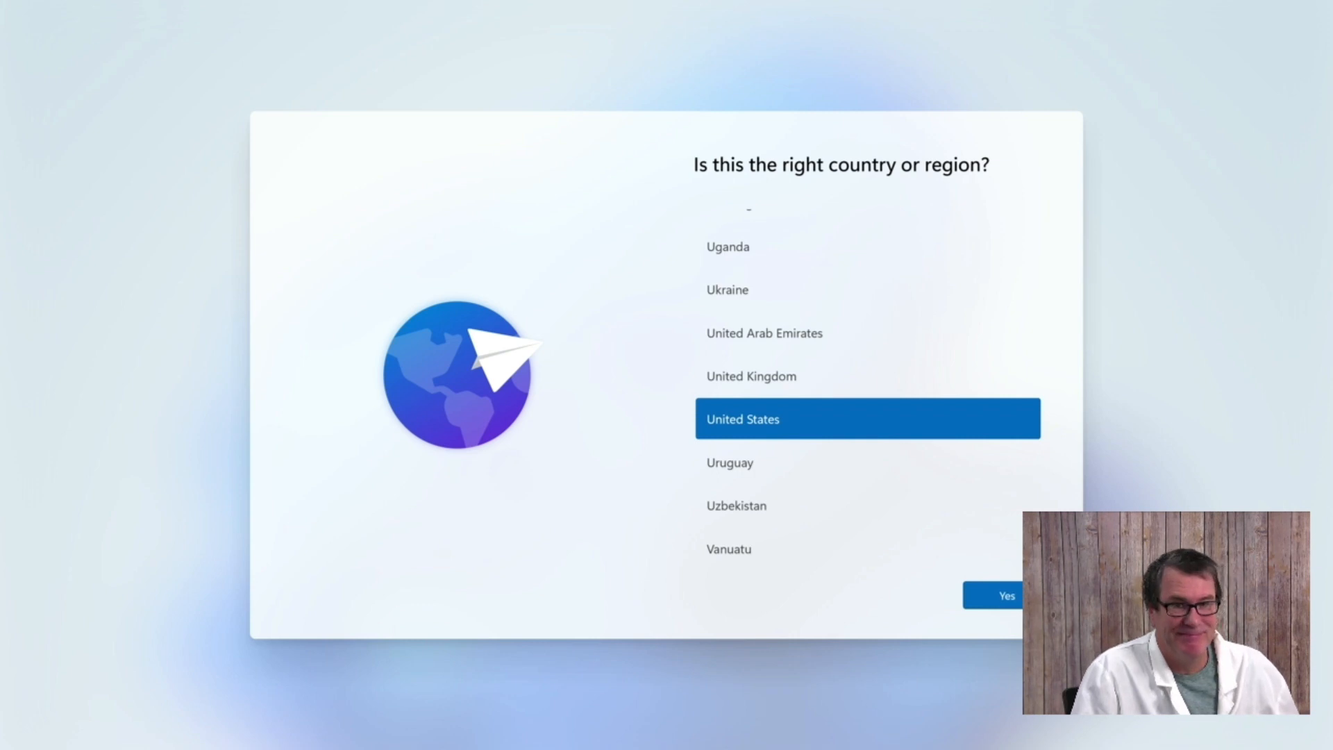
click(1007, 595)
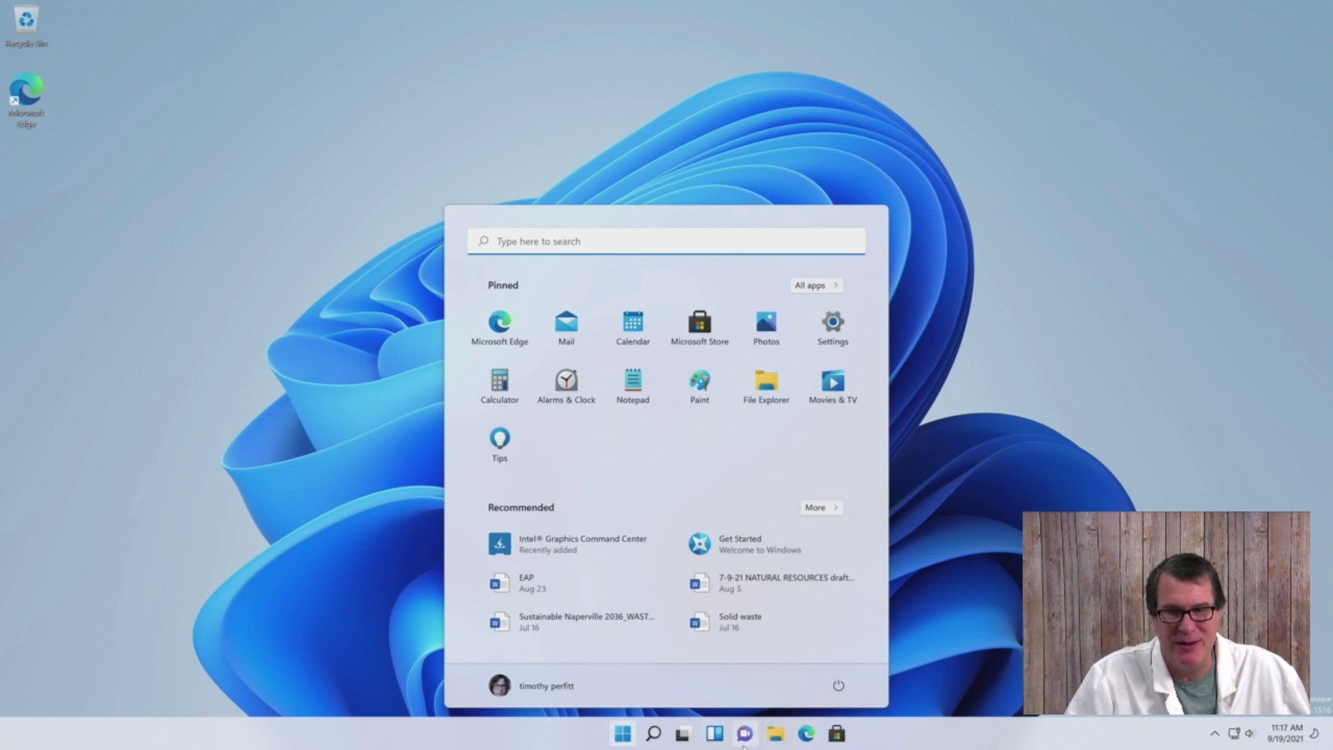
Step: Open the BootCamp folder inside WindowsSupport on the Windows (C:) drive
click(787, 735)
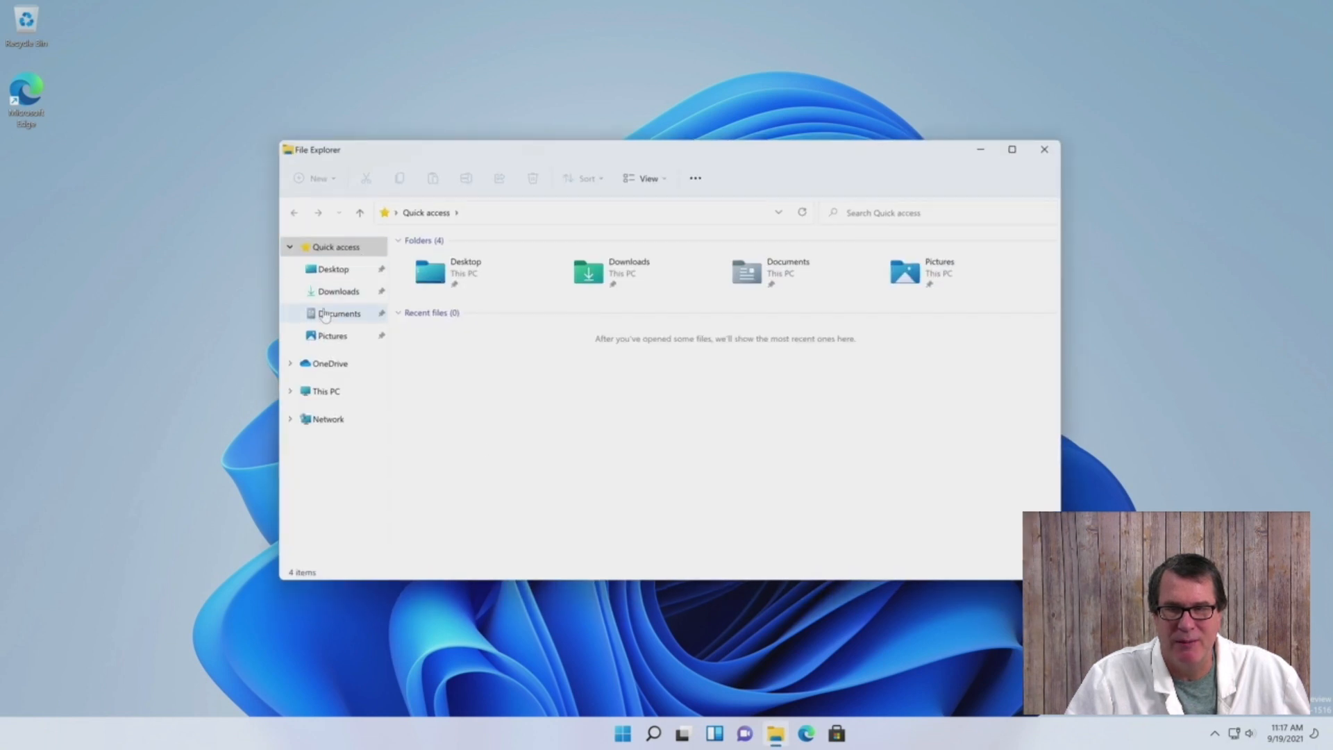
click(321, 391)
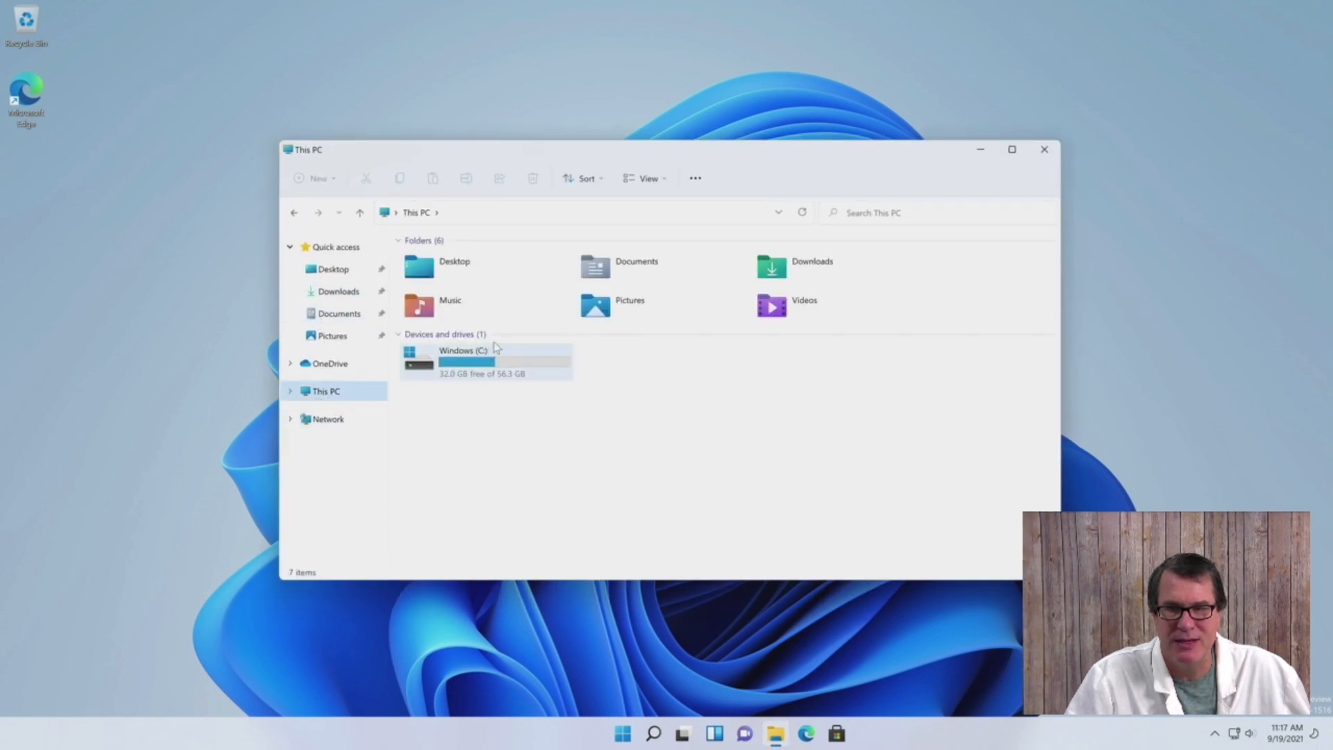
double_click(484, 367)
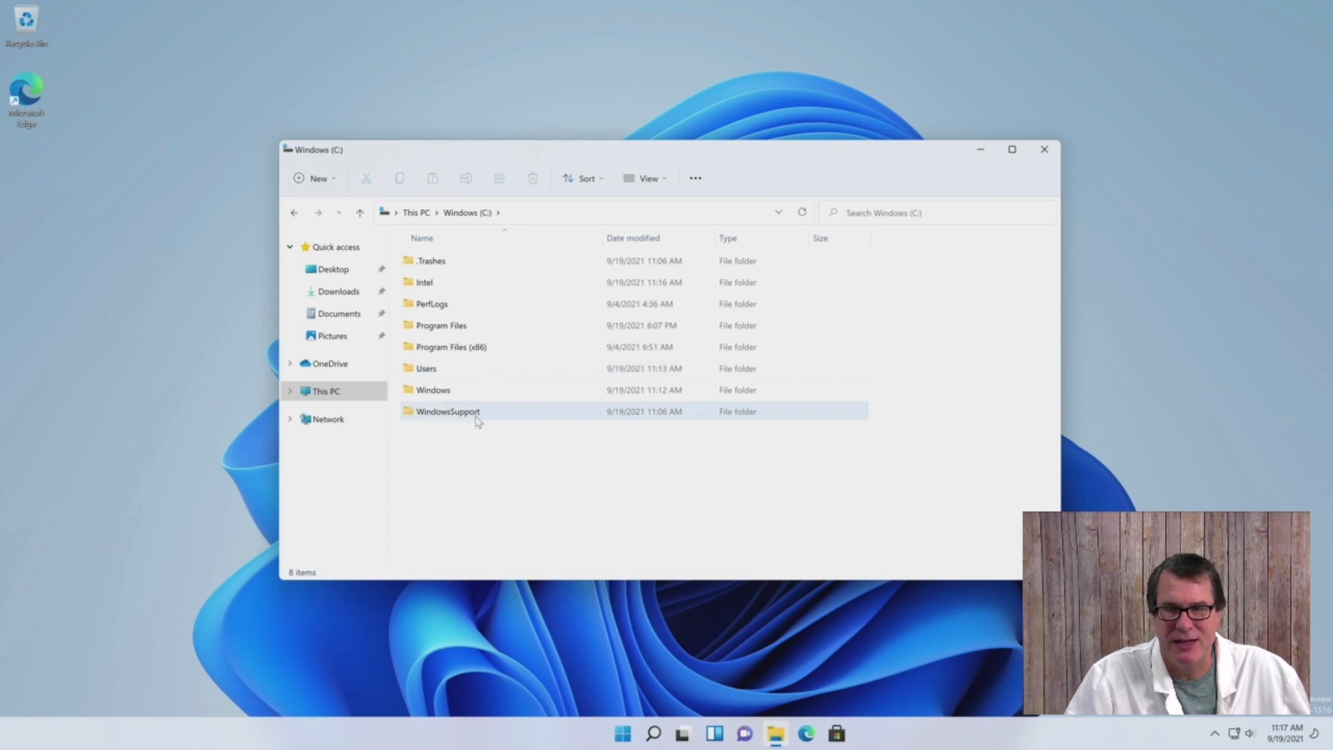
double_click(469, 413)
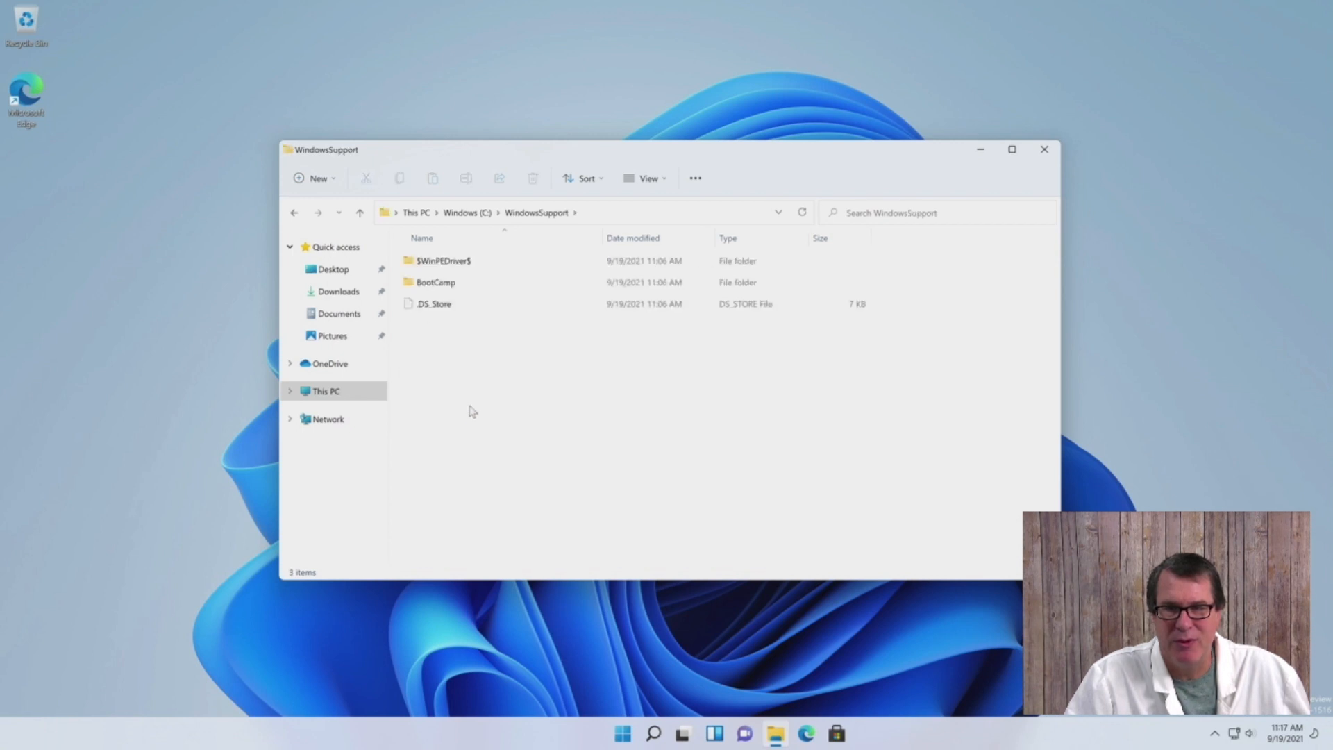
double_click(440, 285)
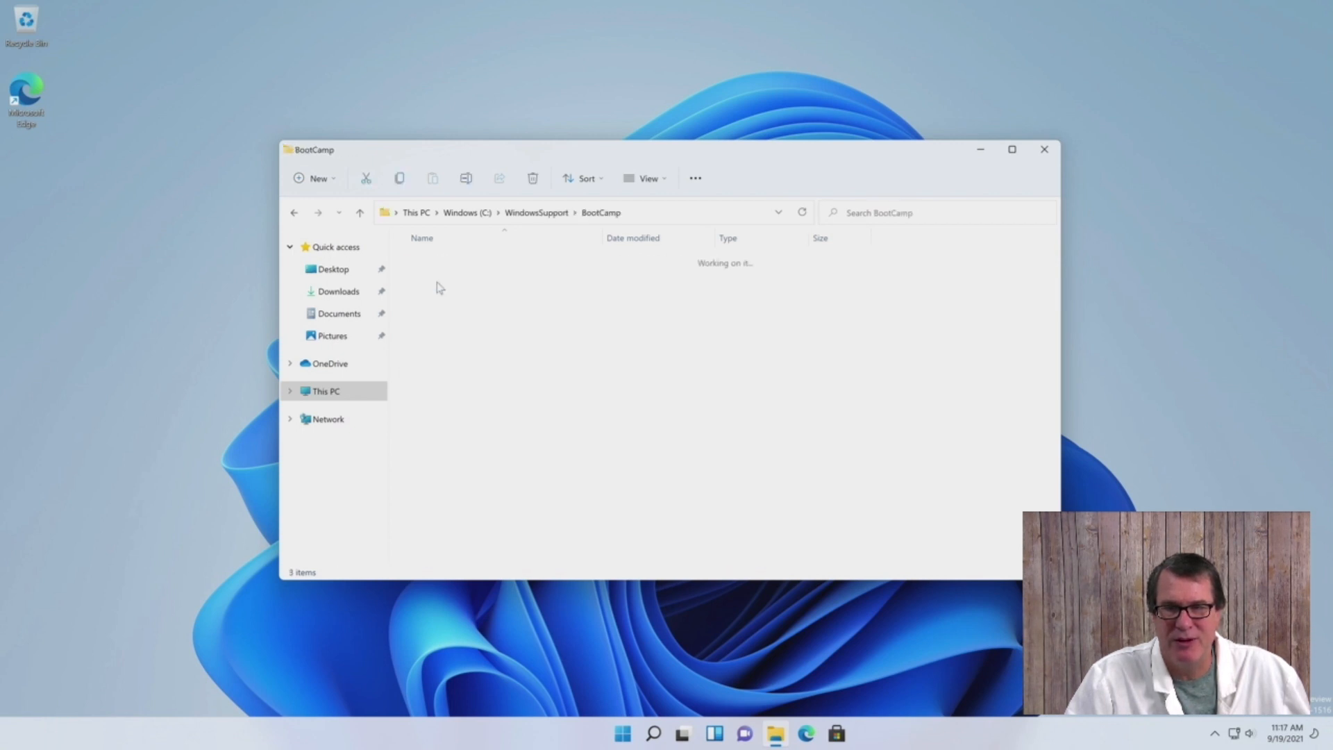
Step: Run the Boot Camp Setup application, accept the license agreement and start the installation
click(434, 304)
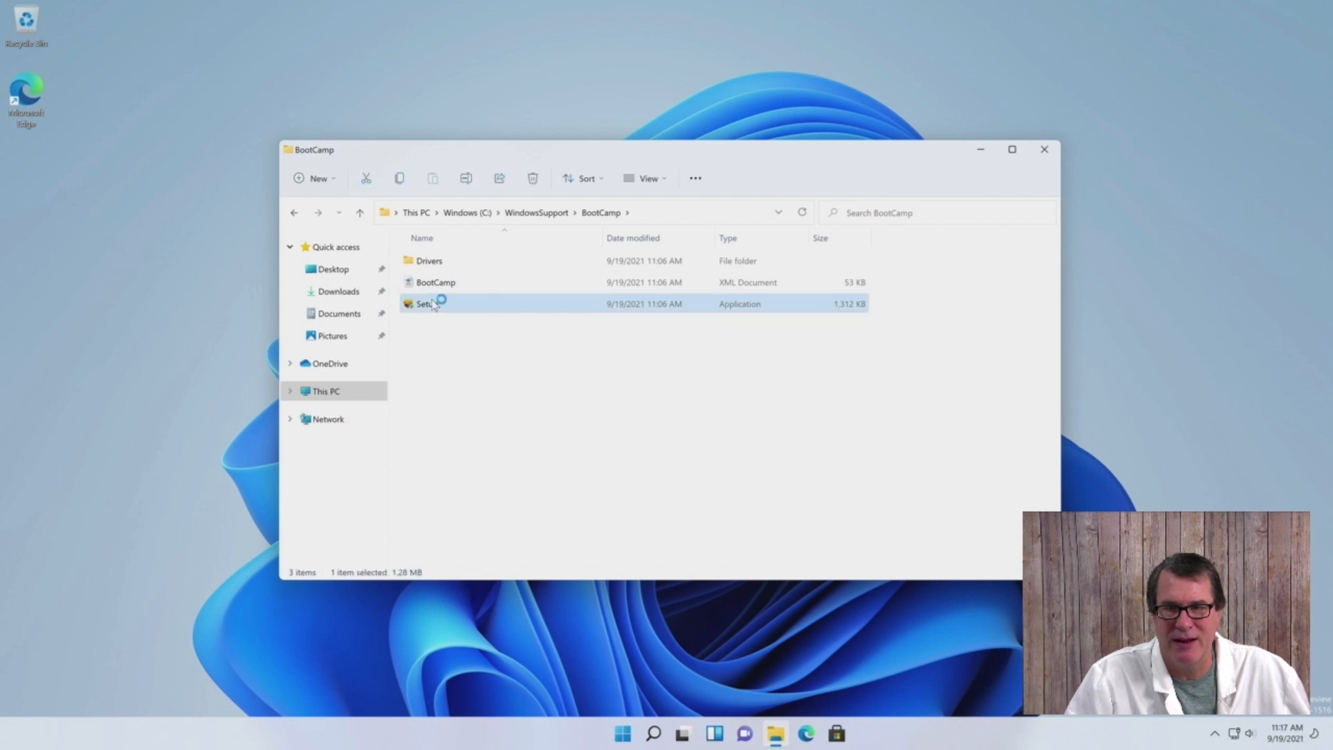
double_click(433, 304)
click(573, 480)
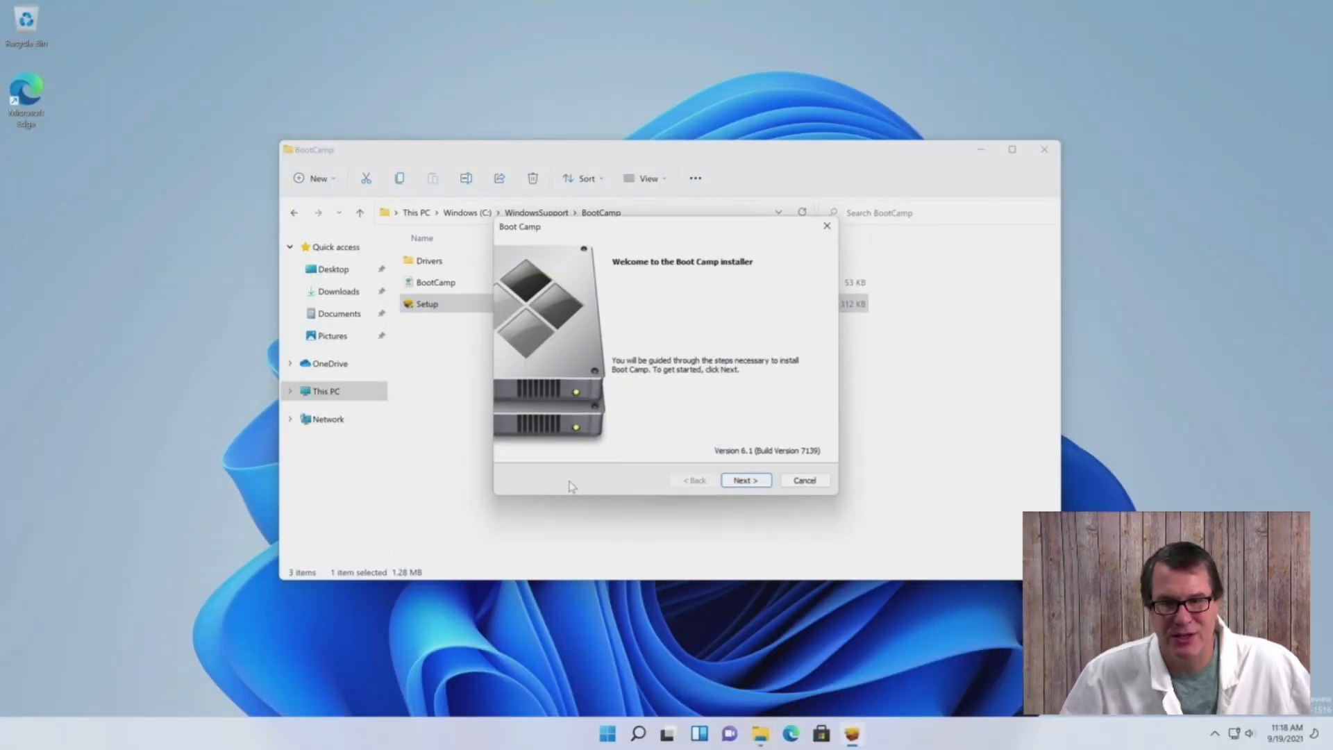
click(747, 481)
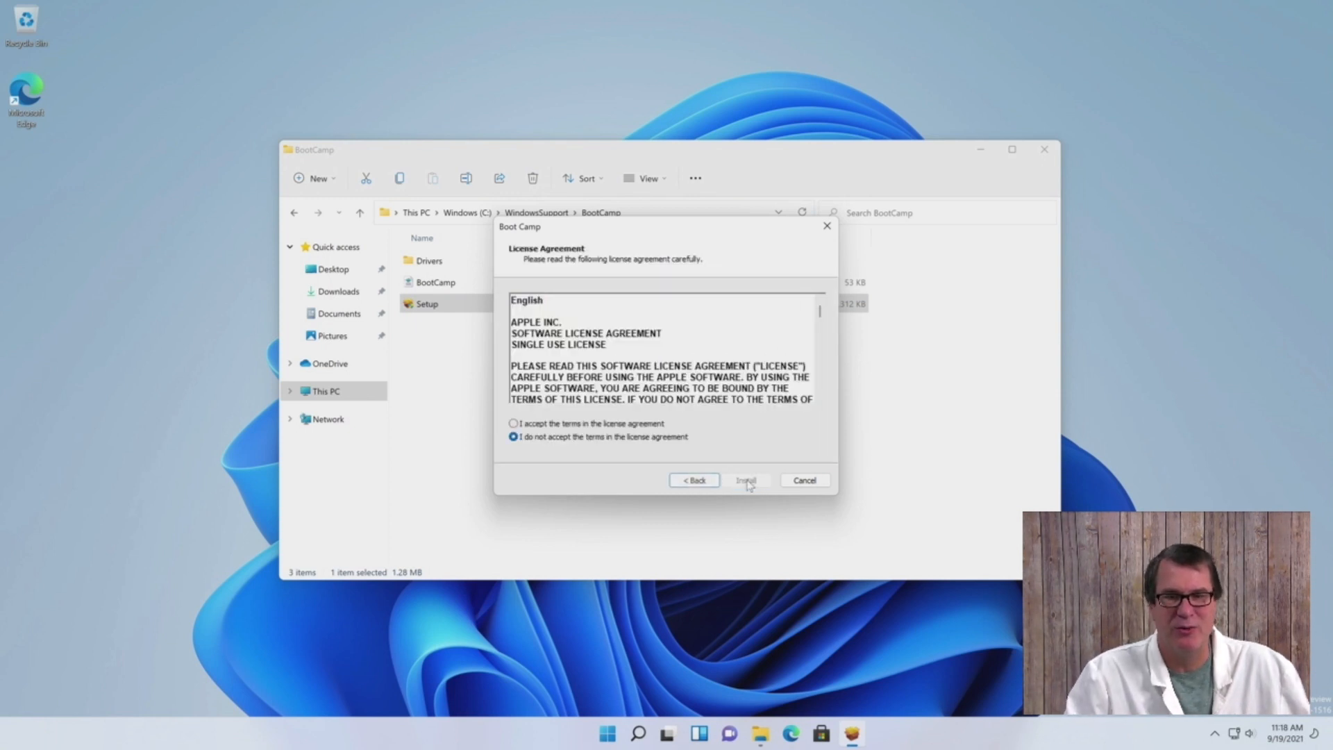
click(640, 424)
click(744, 480)
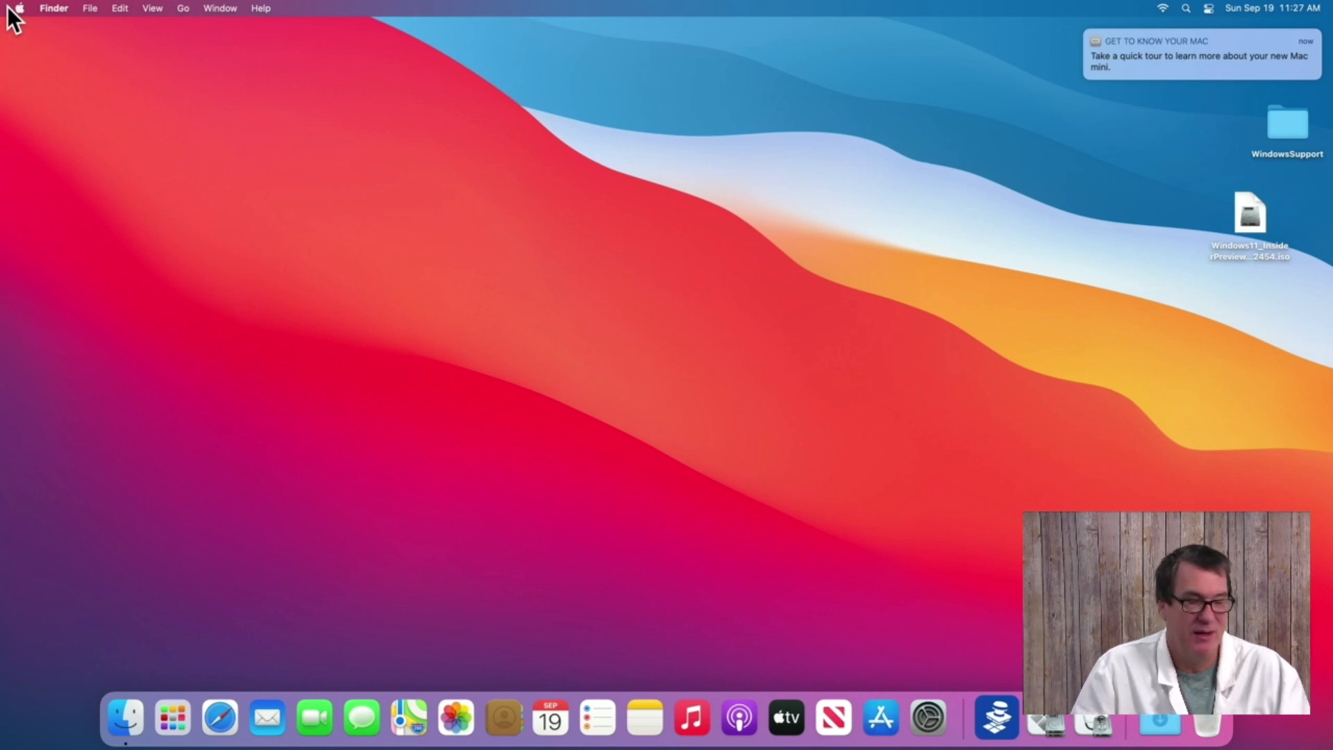
Step: Restart the Mac from macOS and boot it into Recovery
click(17, 7)
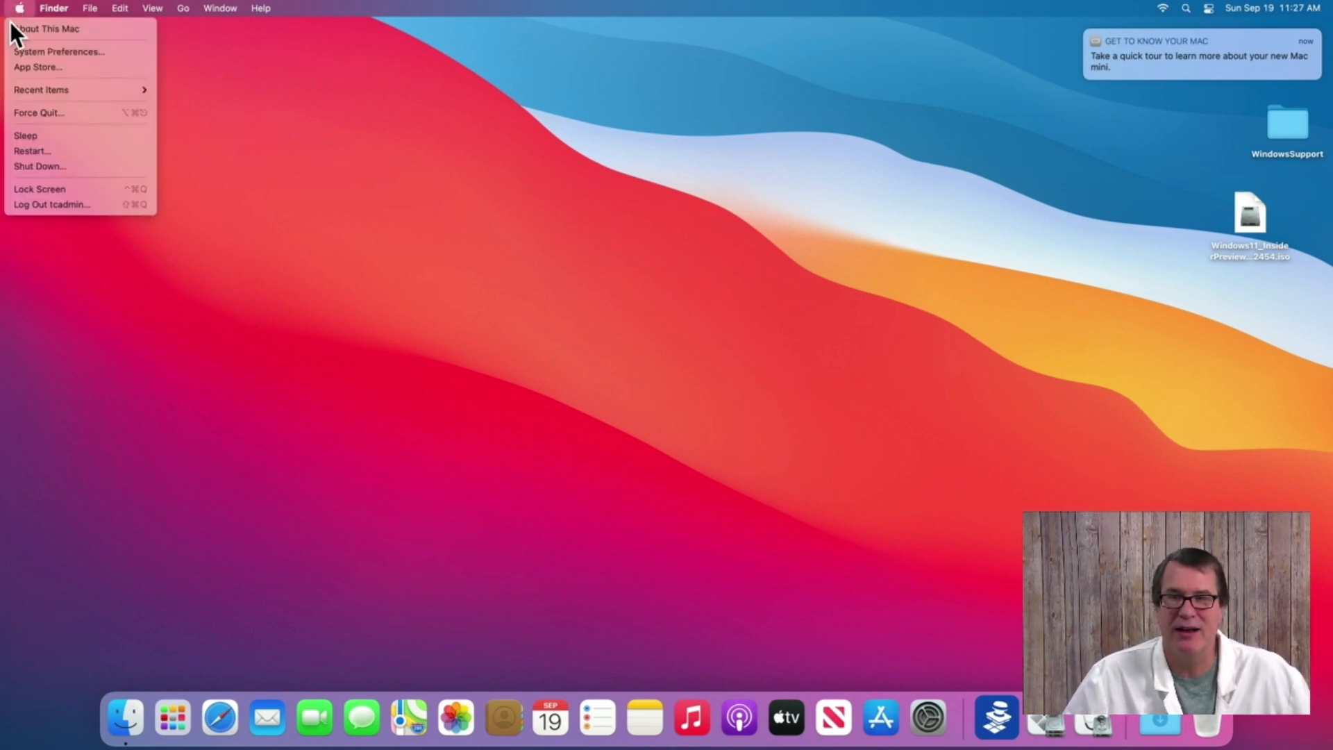
click(18, 146)
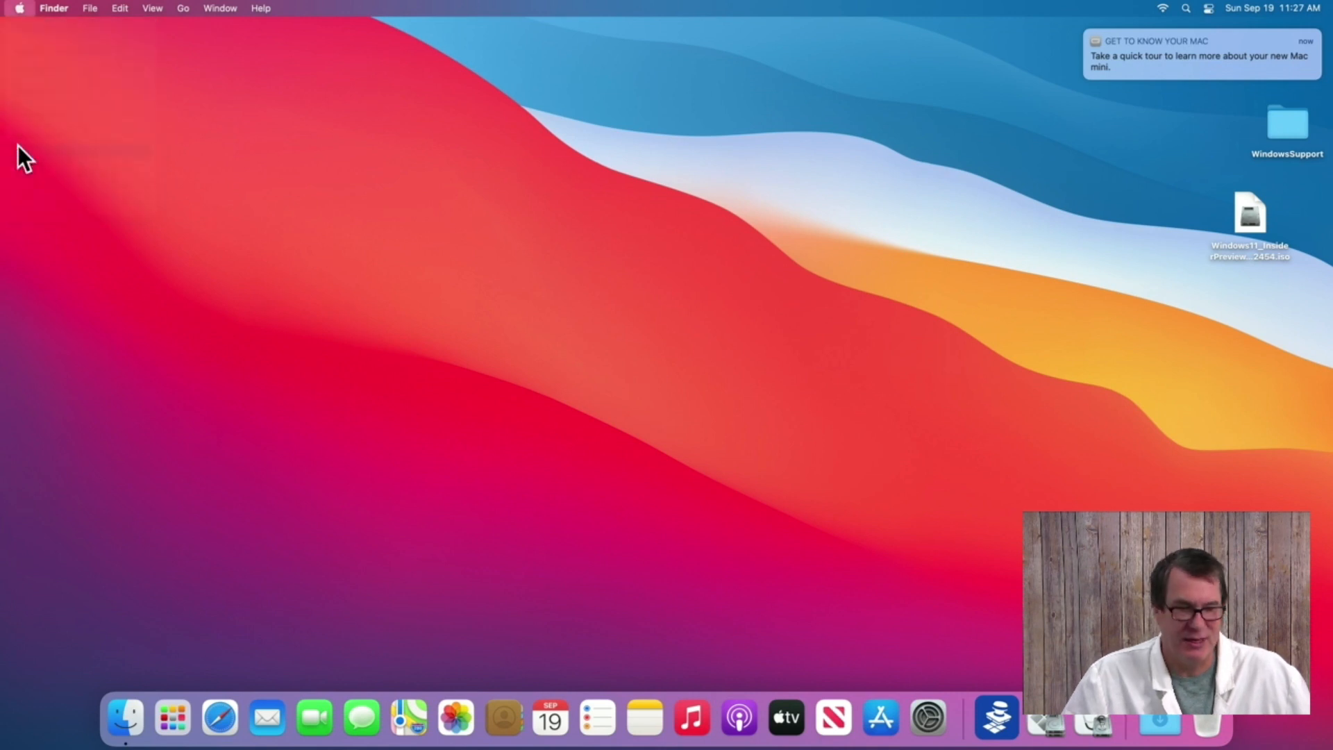
key(Return)
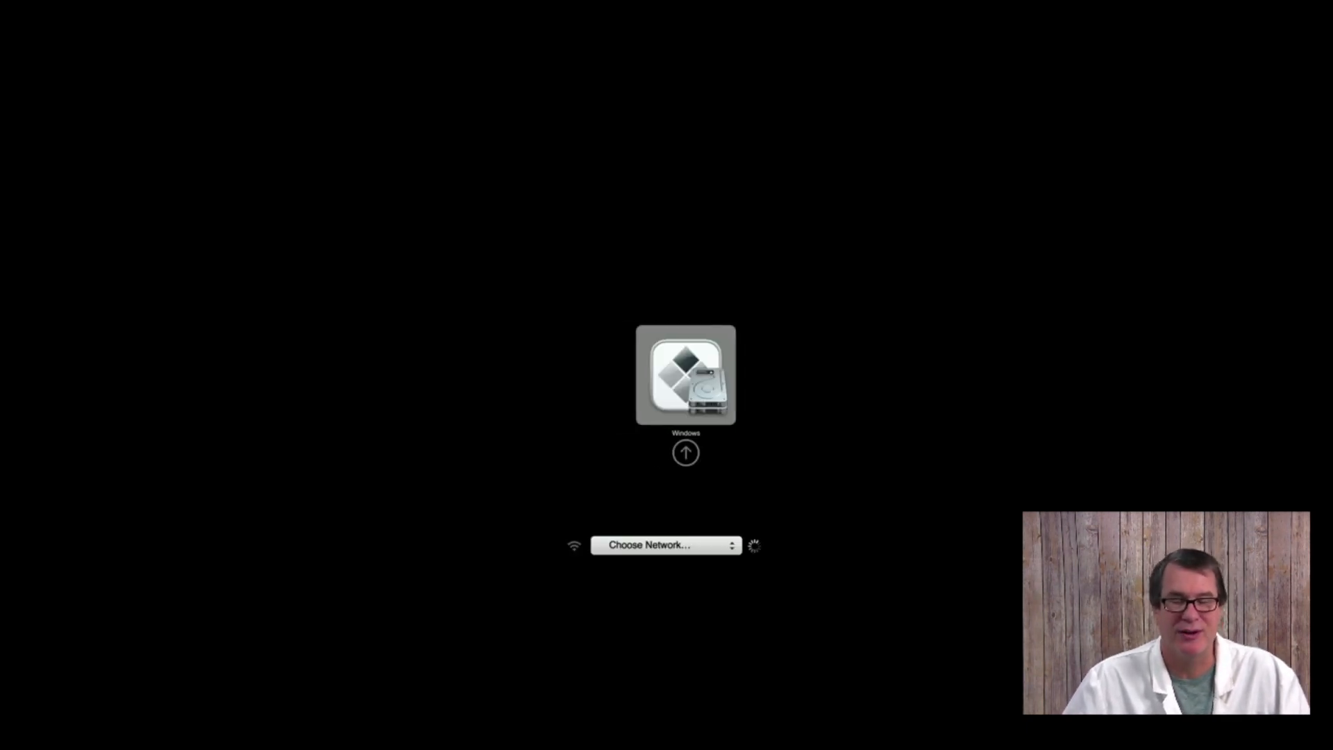
key(Return)
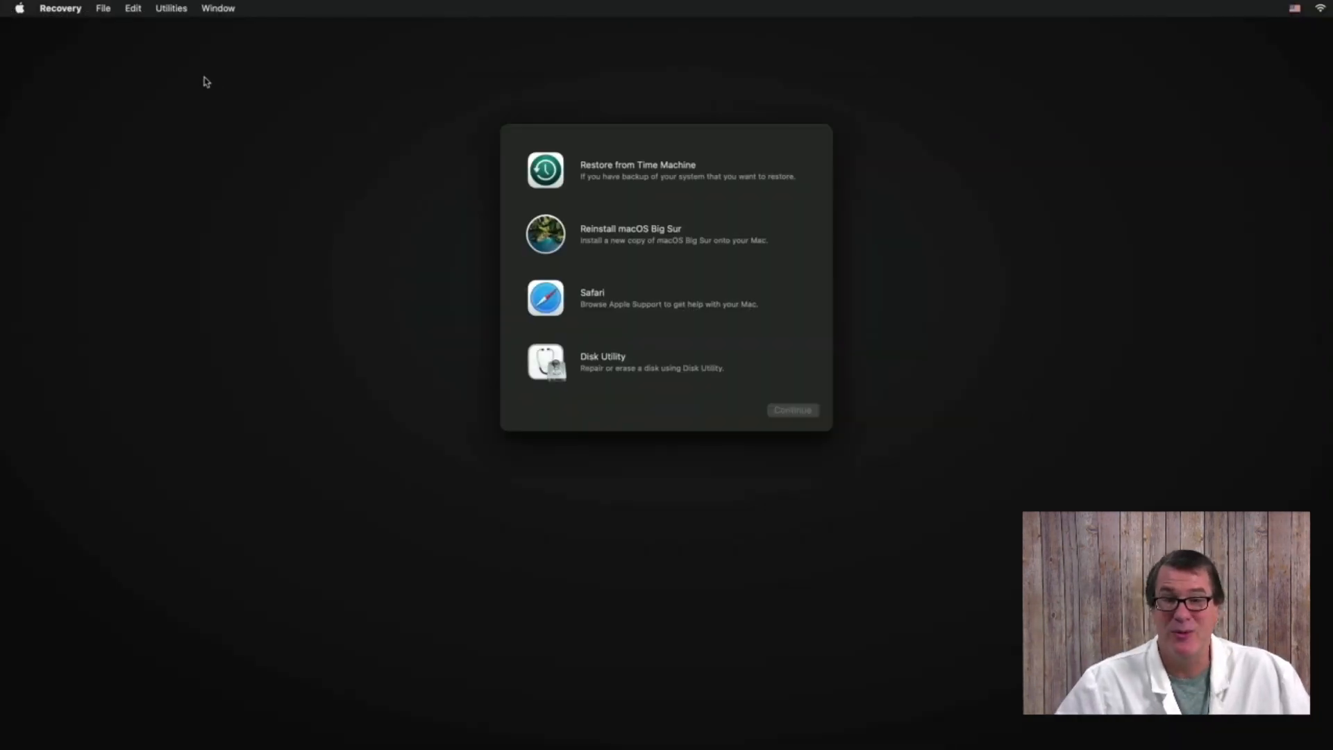
Step: Check the Secure Boot and Allowed Boot Media settings in Startup Security Utility, and quit the utility
click(174, 8)
click(182, 29)
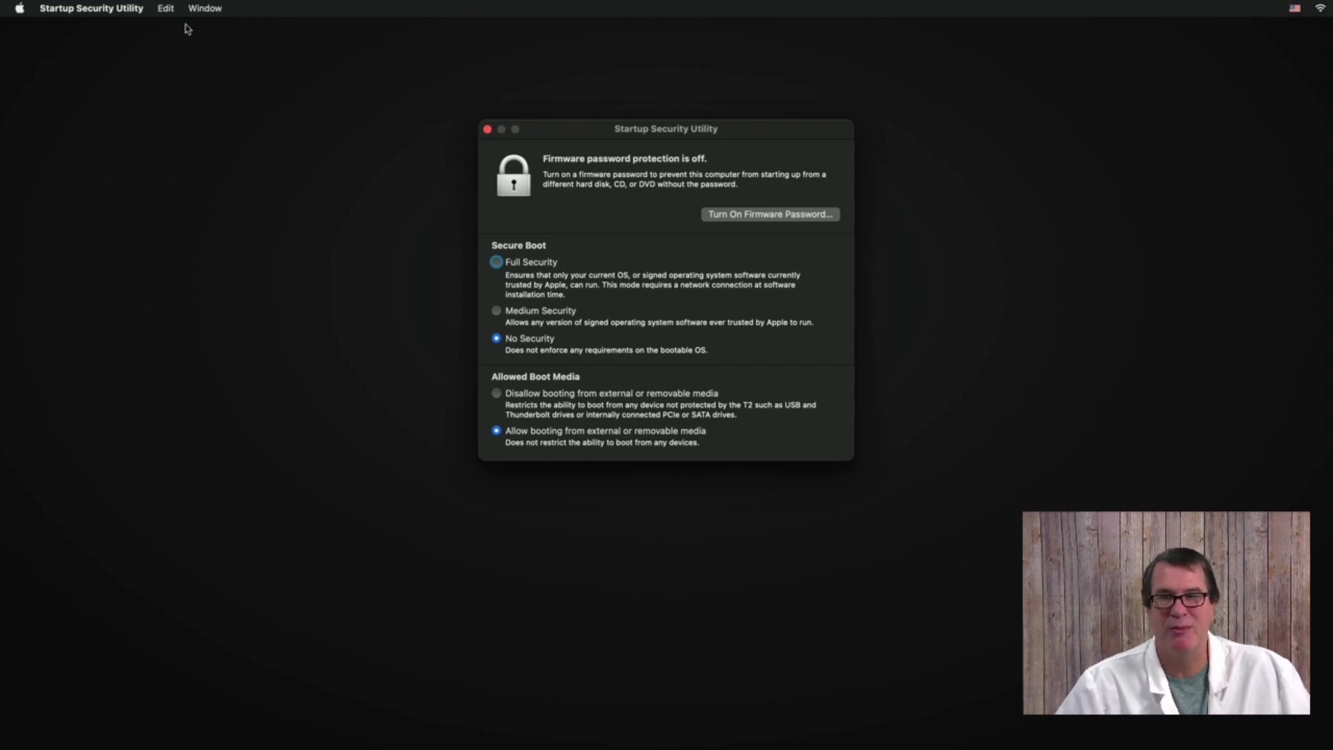
click(116, 7)
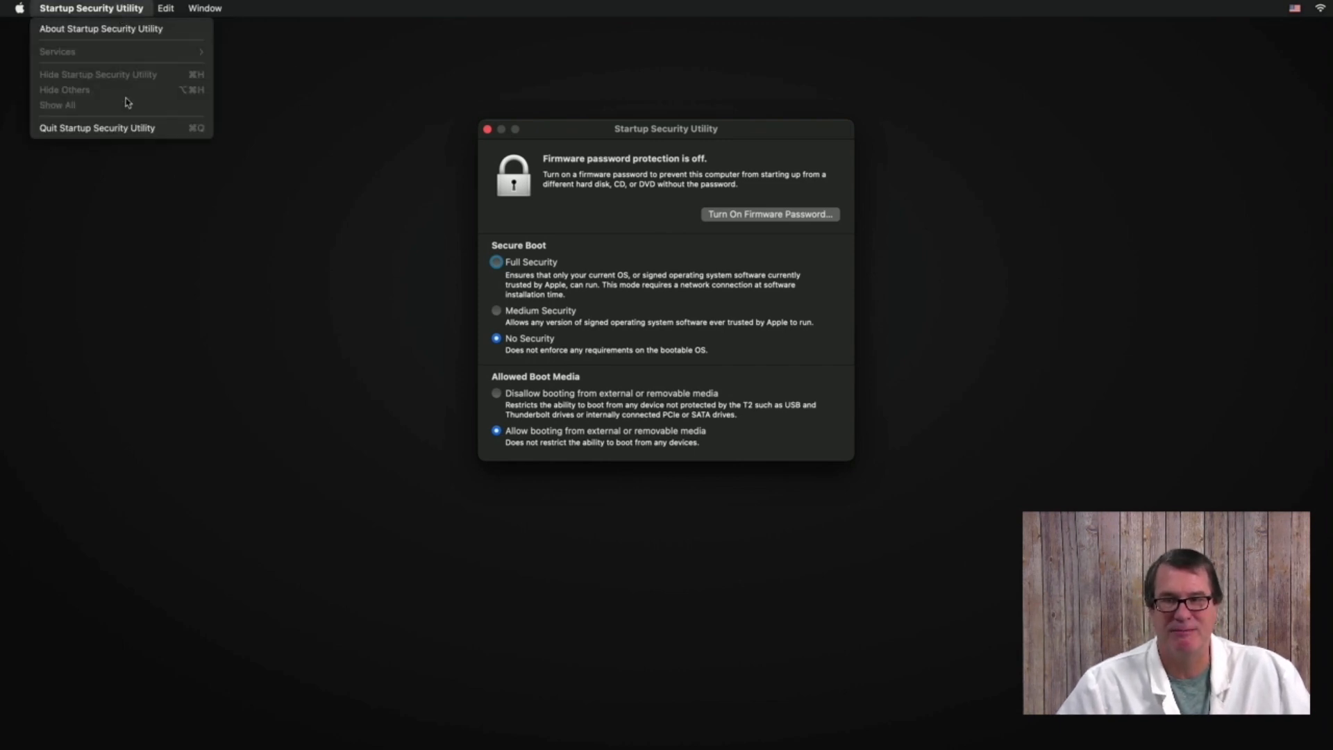
click(134, 131)
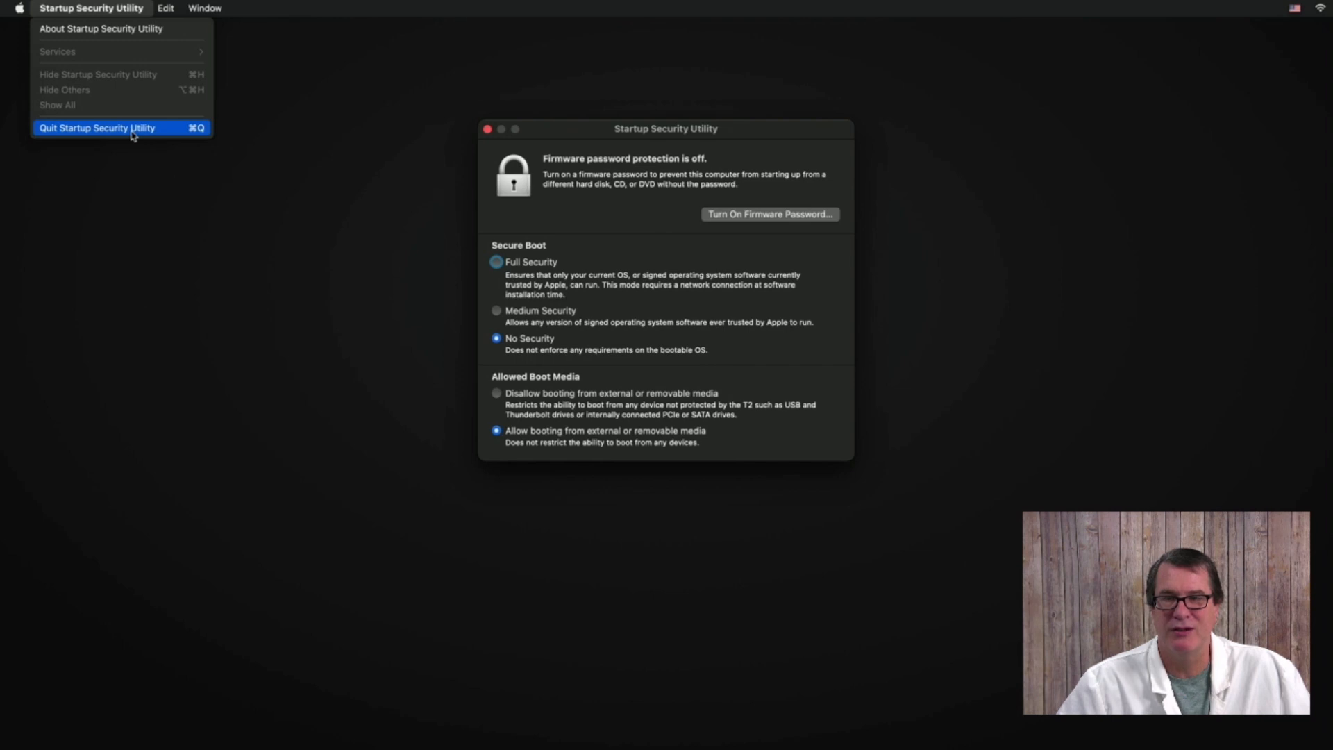
click(19, 8)
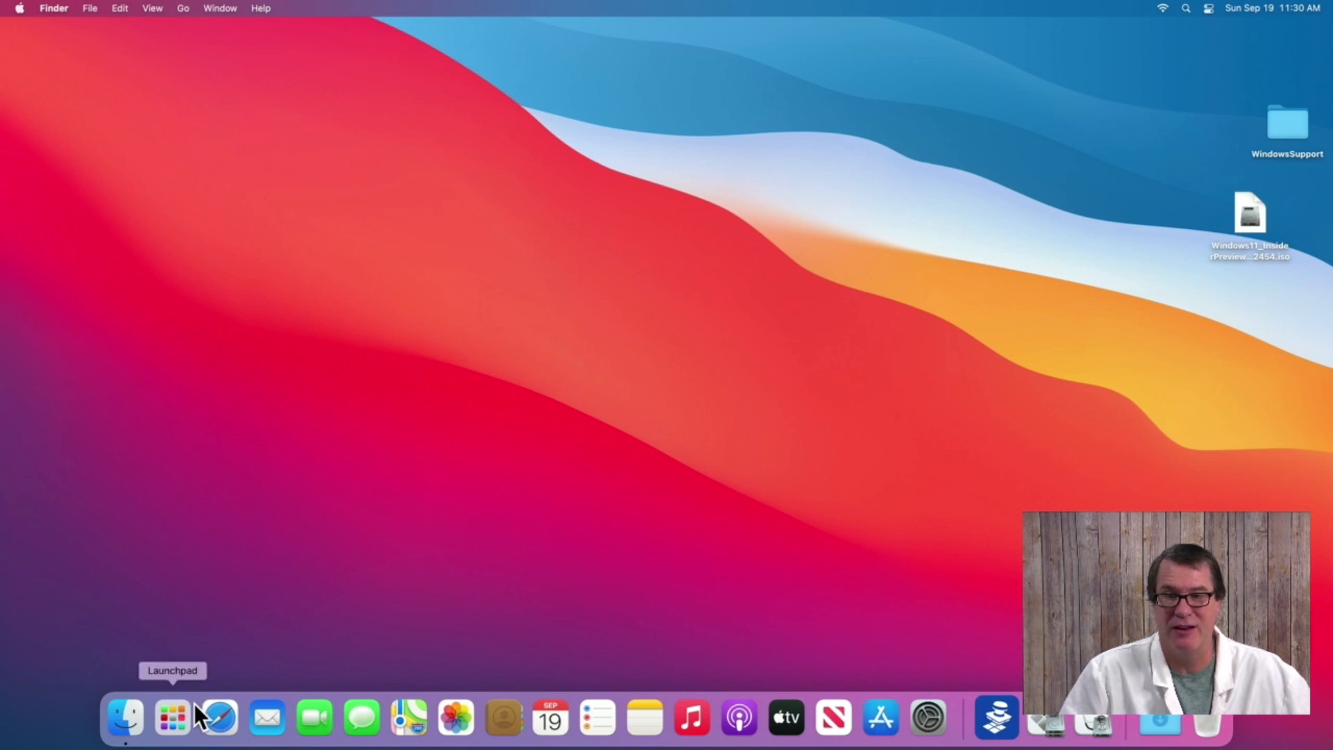
Step: View the Windows Insider site at insider.windows.com in Safari and close the browser window
click(210, 710)
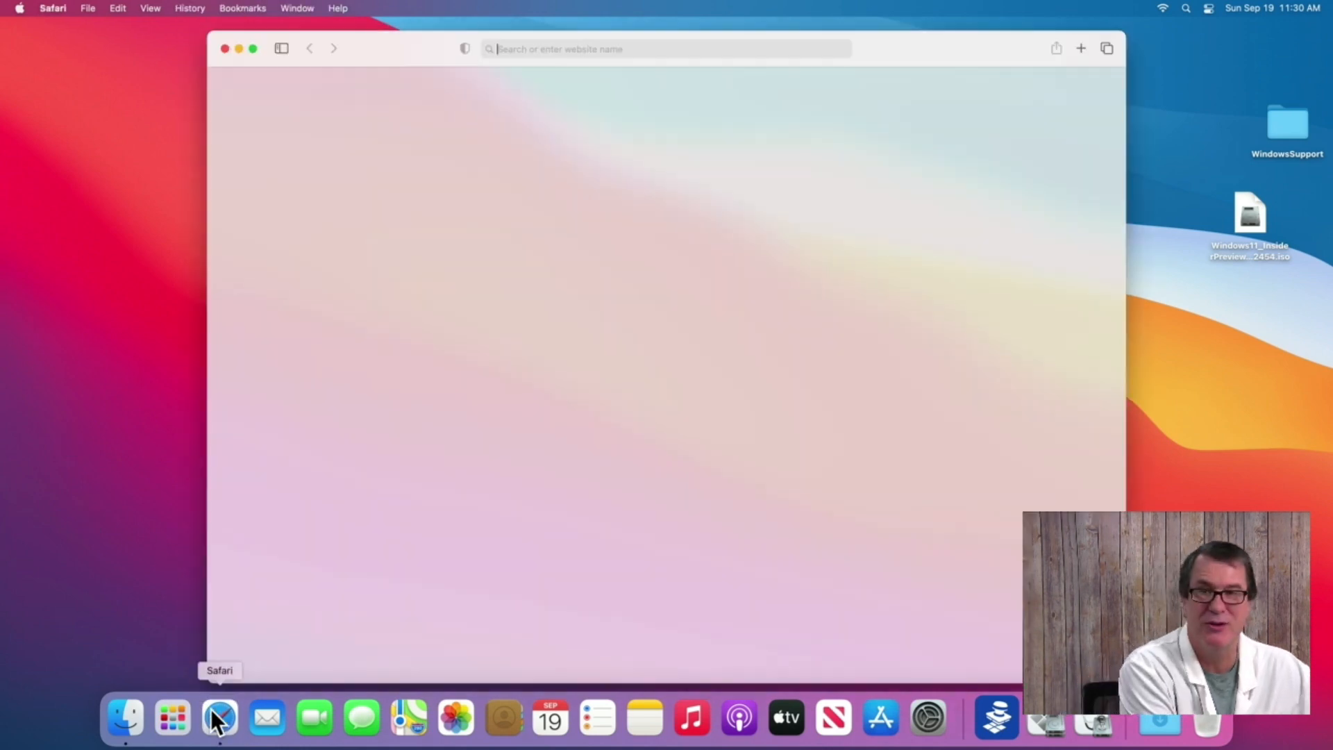
key(super+l)
text(insider.windows.com — Windows Insider)
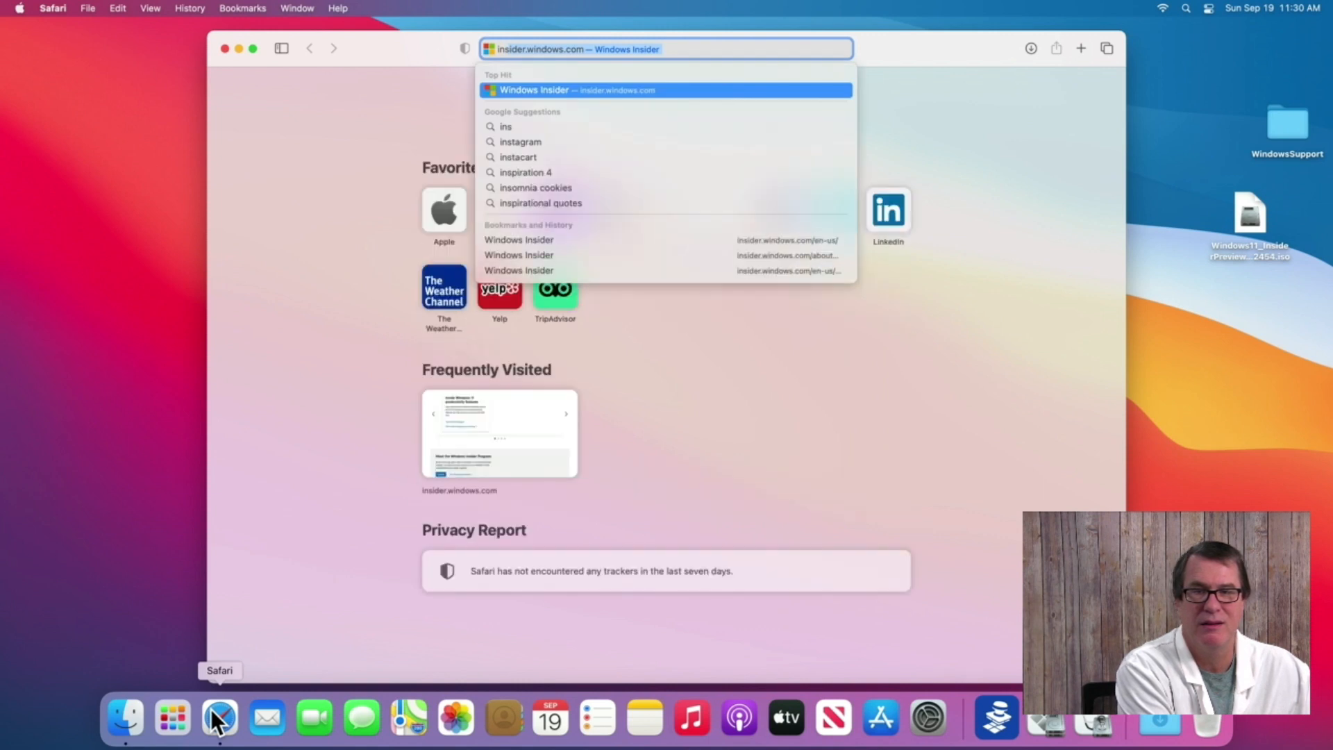
key(Return)
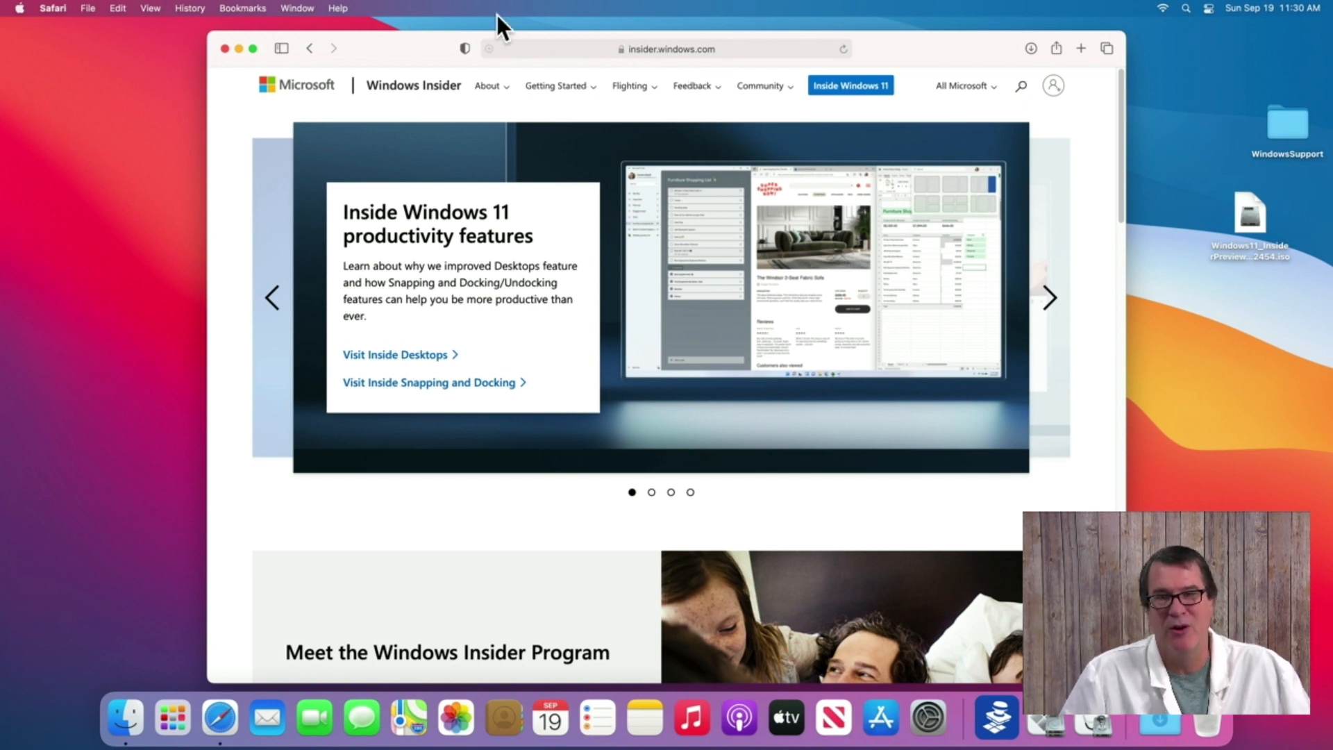
click(224, 48)
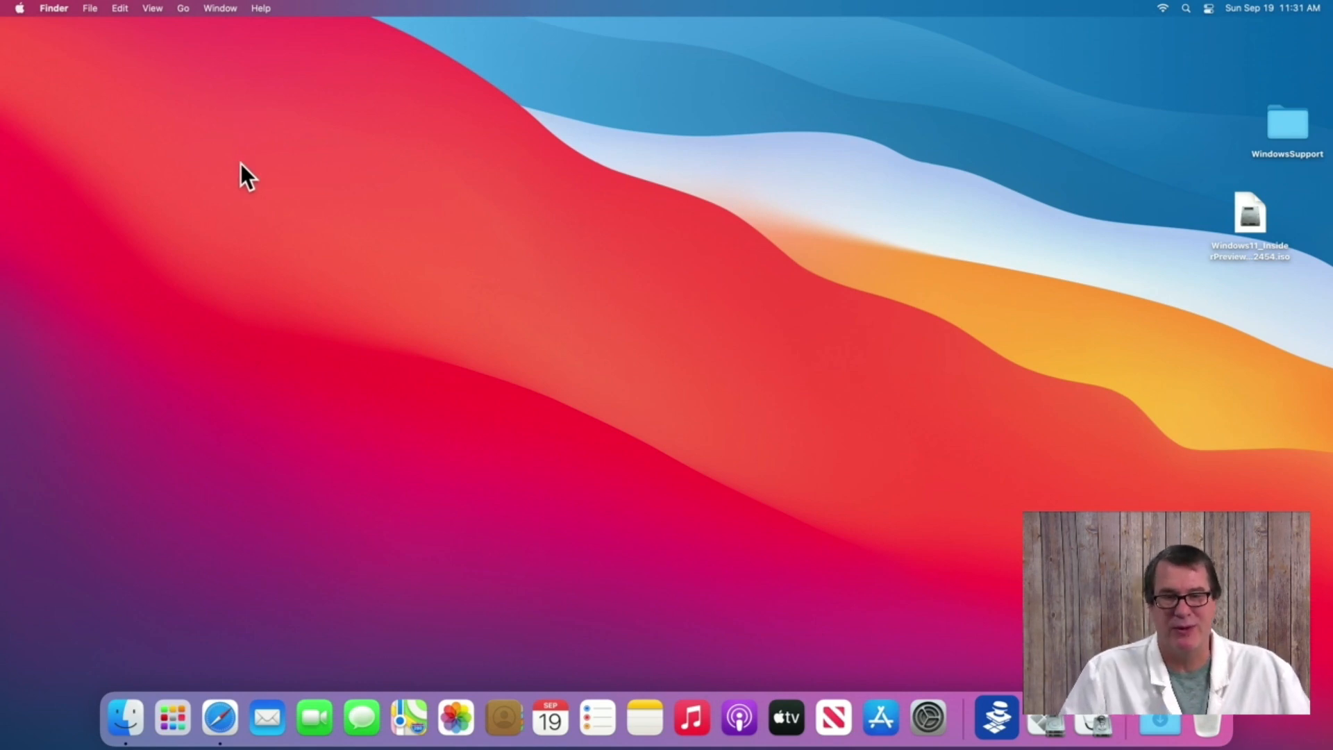
Step: Open Boot Camp Assistant and try downloading the Windows support software to the Desktop as WindowsSupport, cancelling at the save dialog
key(super+space)
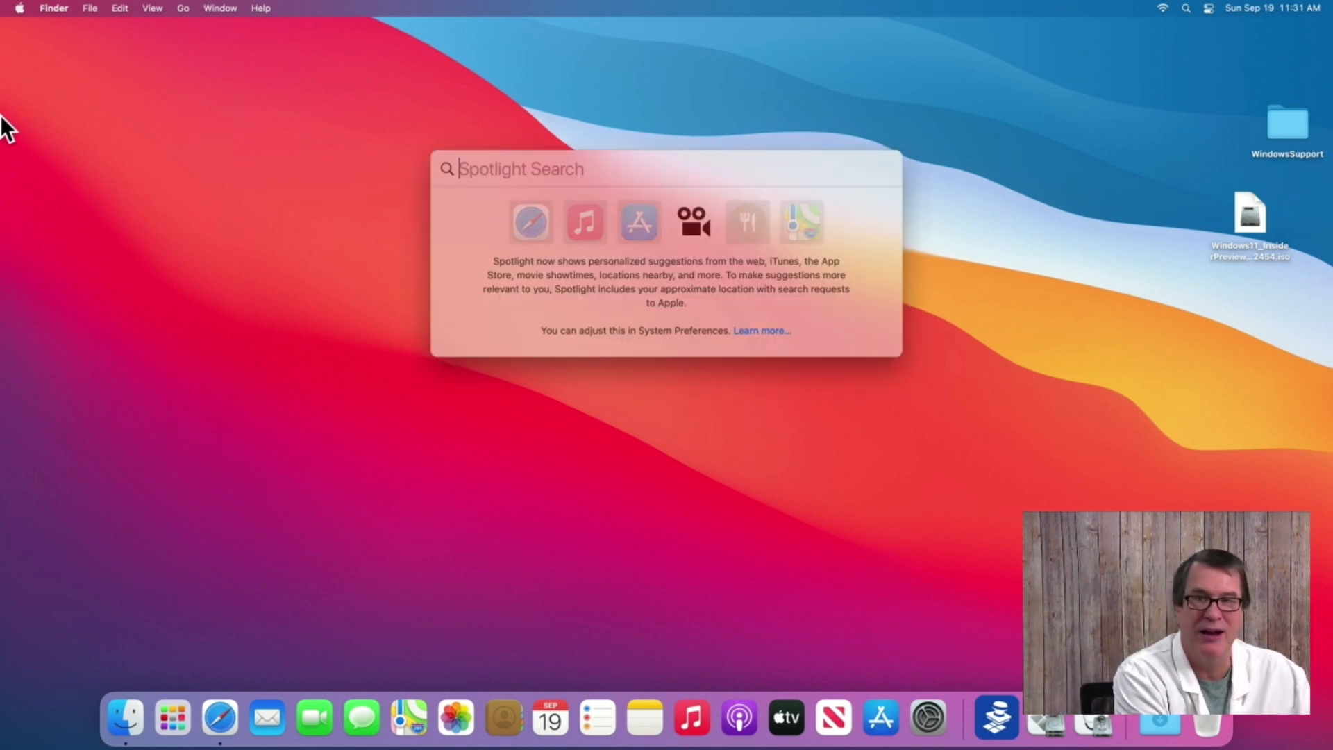
text(boot)
key(Return)
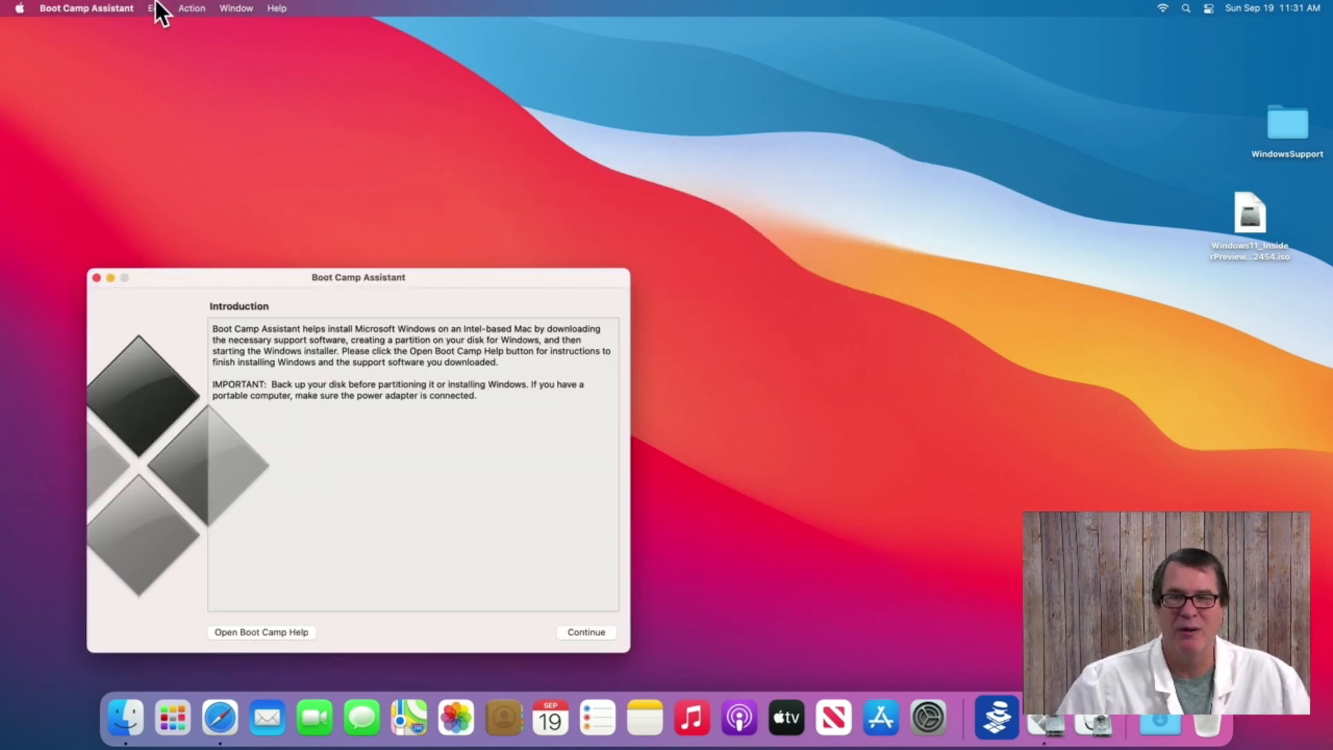
click(186, 7)
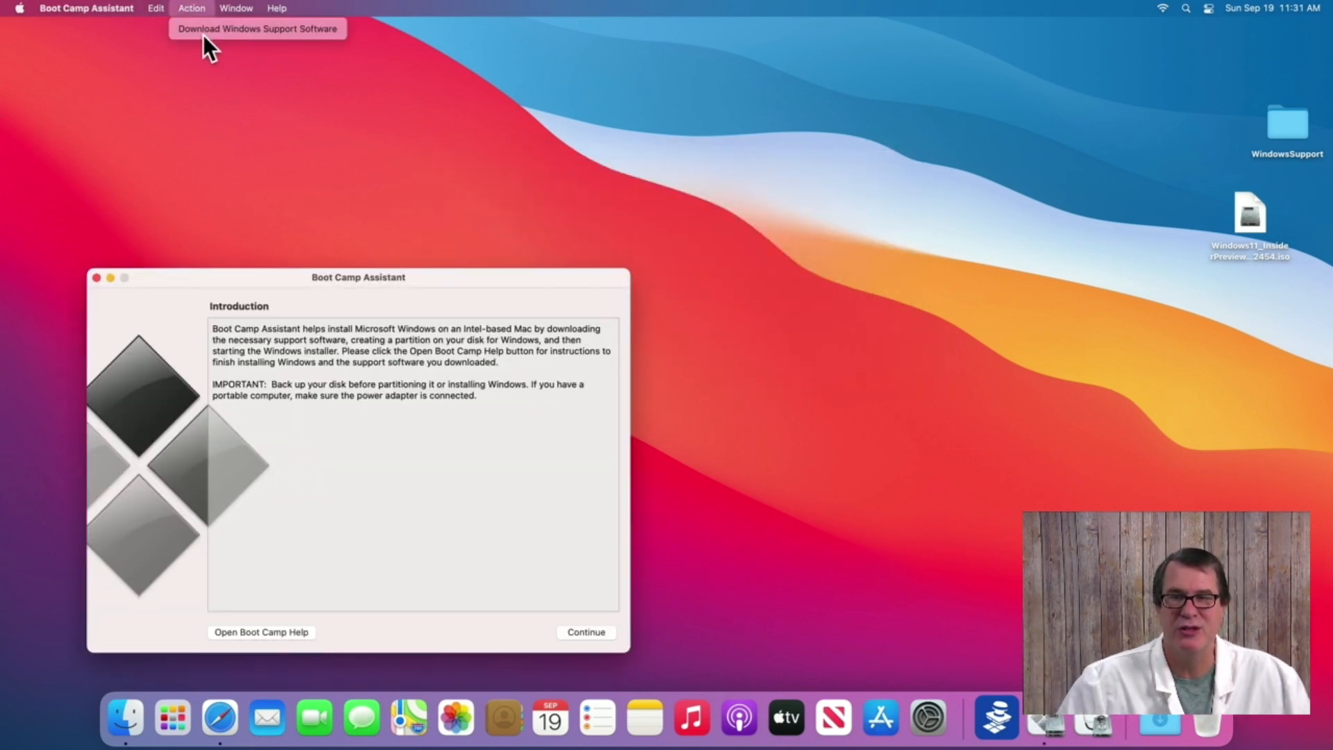
click(201, 33)
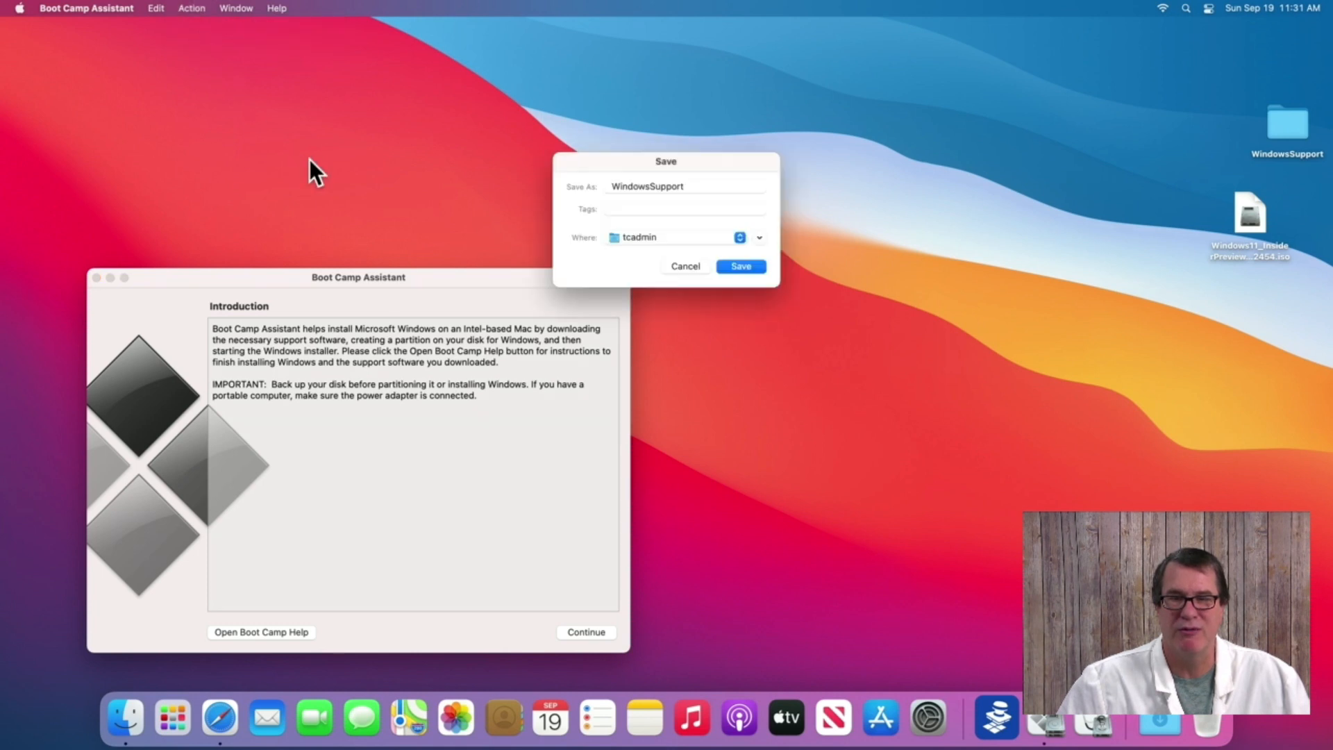
click(617, 237)
click(573, 221)
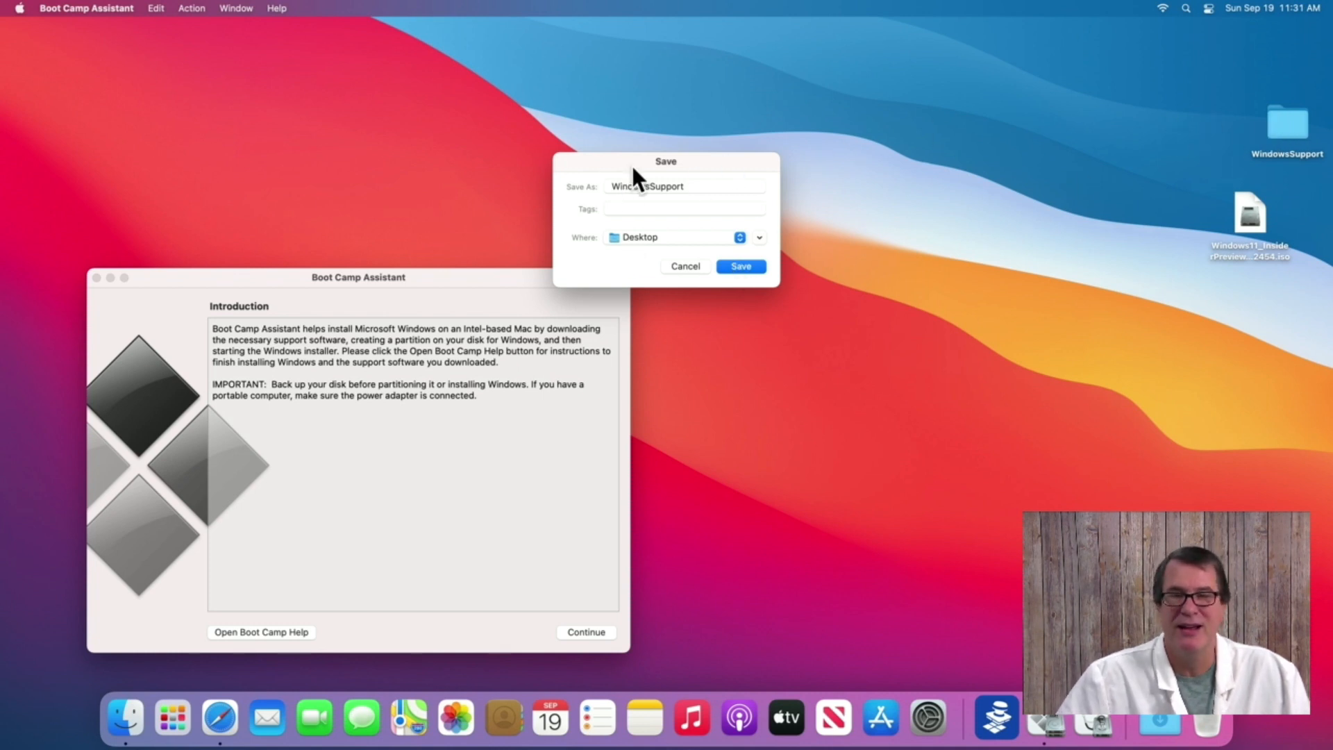
click(683, 269)
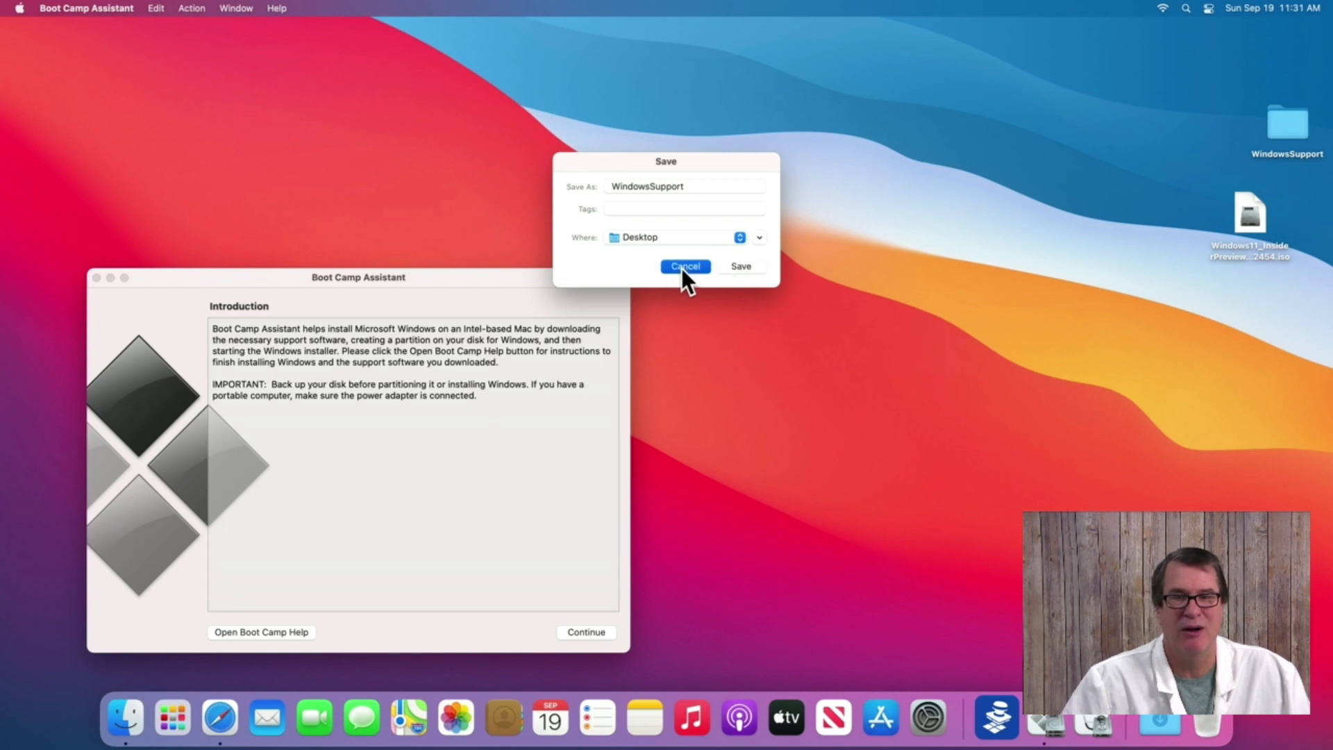